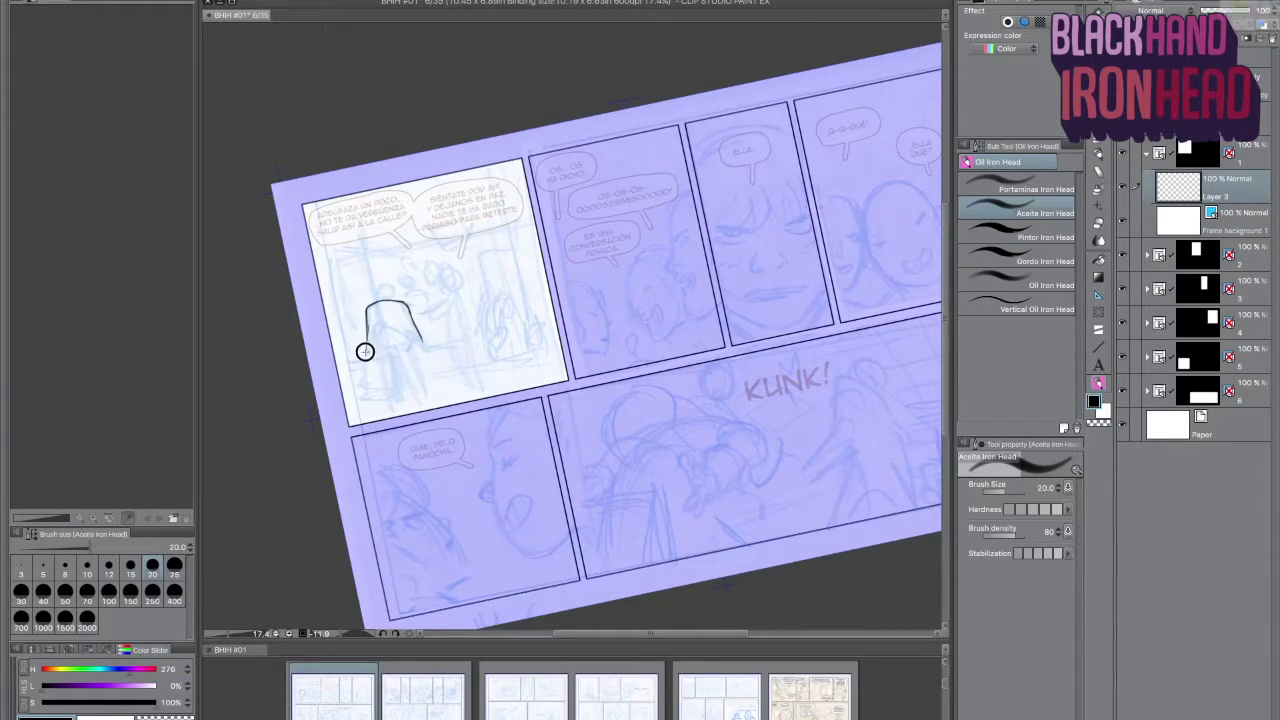
Ink the torso, arms, shoulder strap and head of the figure seen from behind in the first panel
mouse_move(405, 331)
left_mouse_down()
mouse_move(410, 343)
mouse_move(368, 352)
mouse_move(394, 354)
mouse_move(364, 367)
left_mouse_up()
left_click_drag(408, 338, 420, 347)
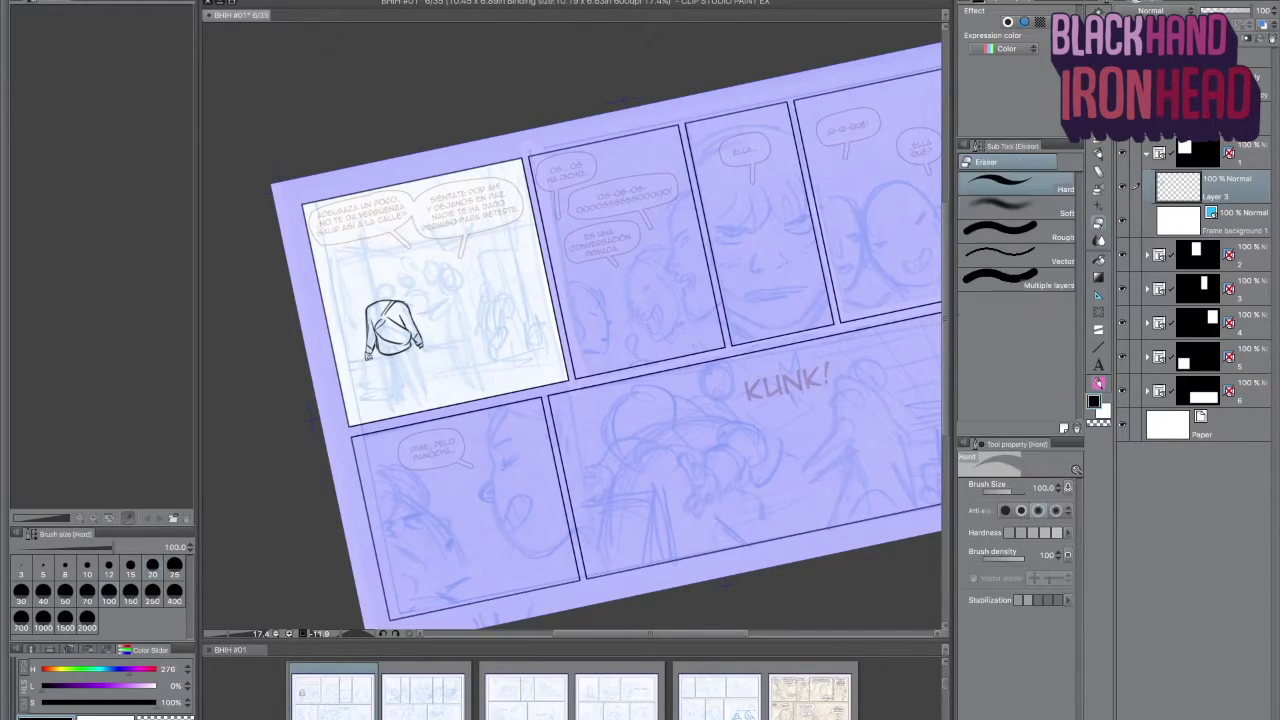
mouse_move(390, 303)
left_mouse_down()
mouse_move(372, 290)
mouse_move(395, 297)
left_mouse_up()
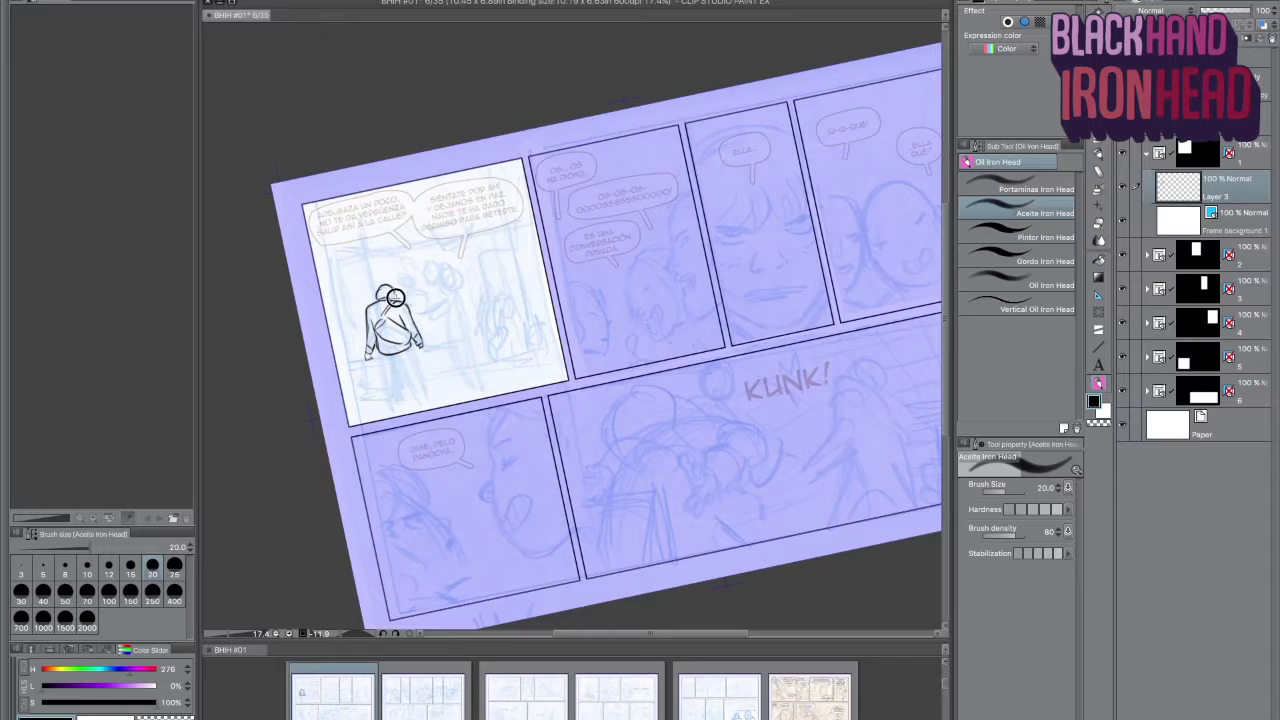
Ink the legs and boots of the figure seen from behind
mouse_move(383, 381)
left_mouse_down()
mouse_move(385, 410)
mouse_move(395, 368)
left_mouse_up()
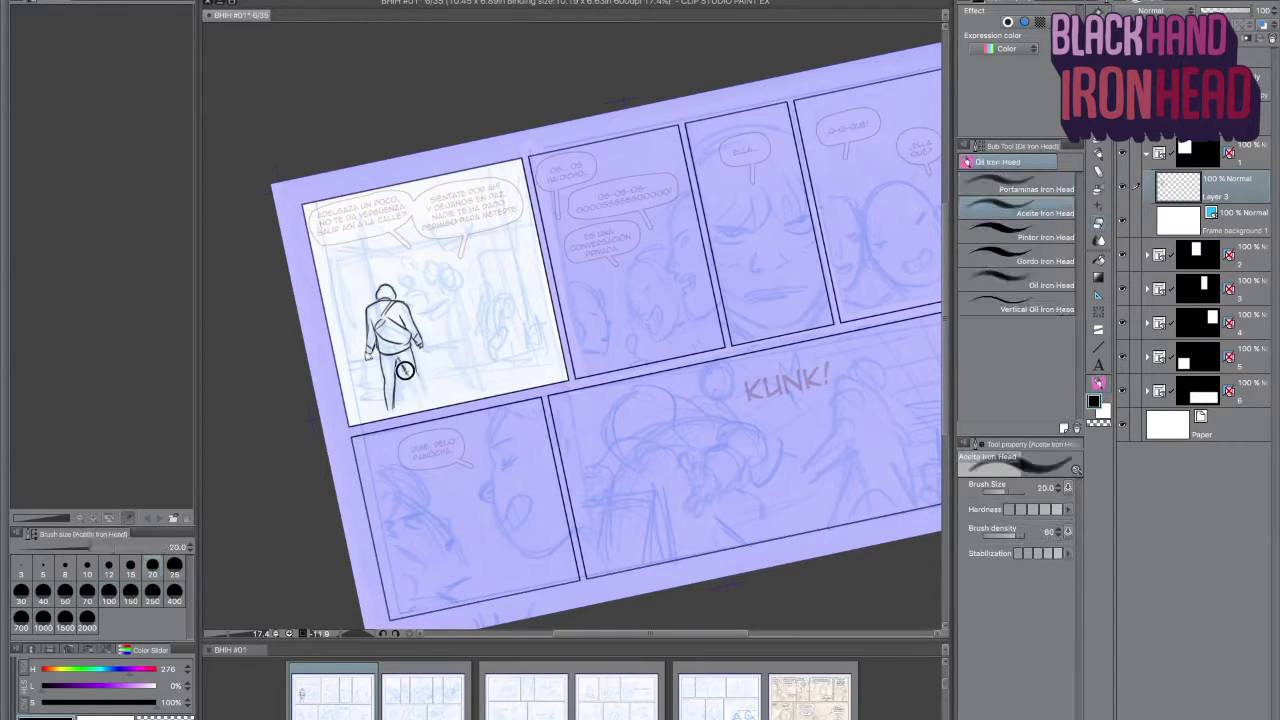
left_click_drag(449, 380, 552, 345)
key("ctrl+t")
left_click_drag(489, 374, 487, 366)
key("Return")
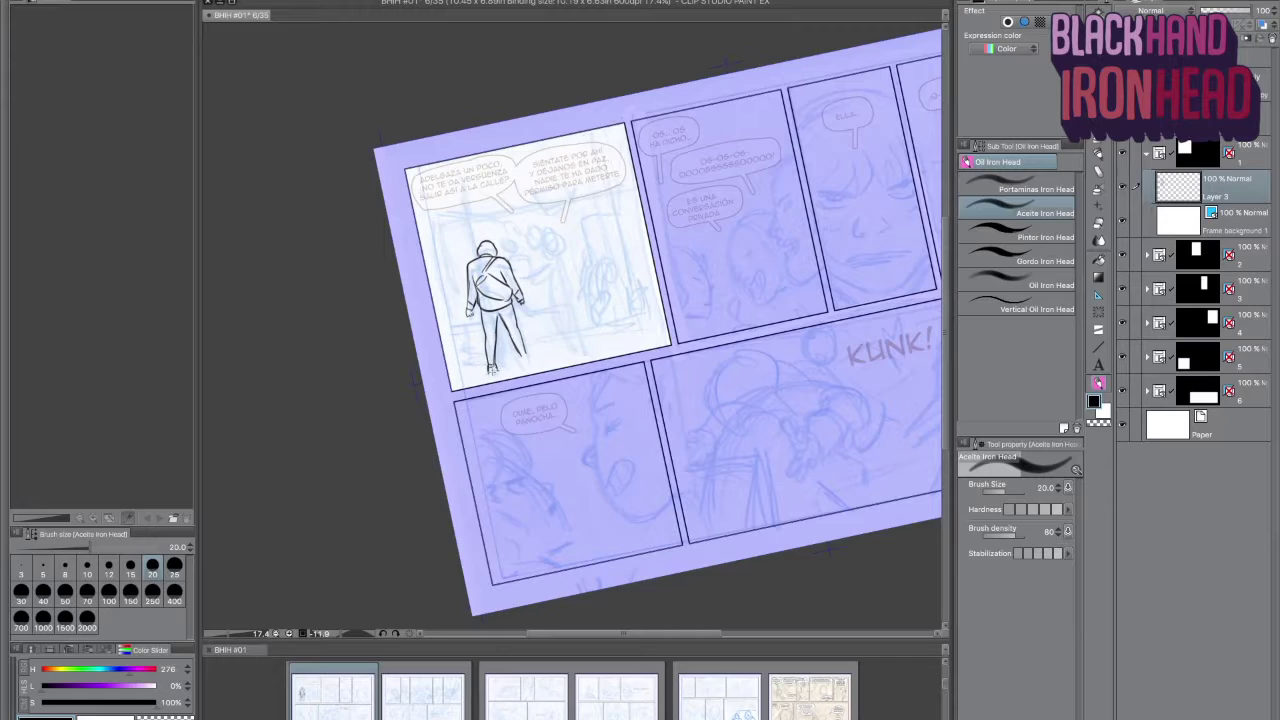
left_click_drag(518, 358, 533, 364)
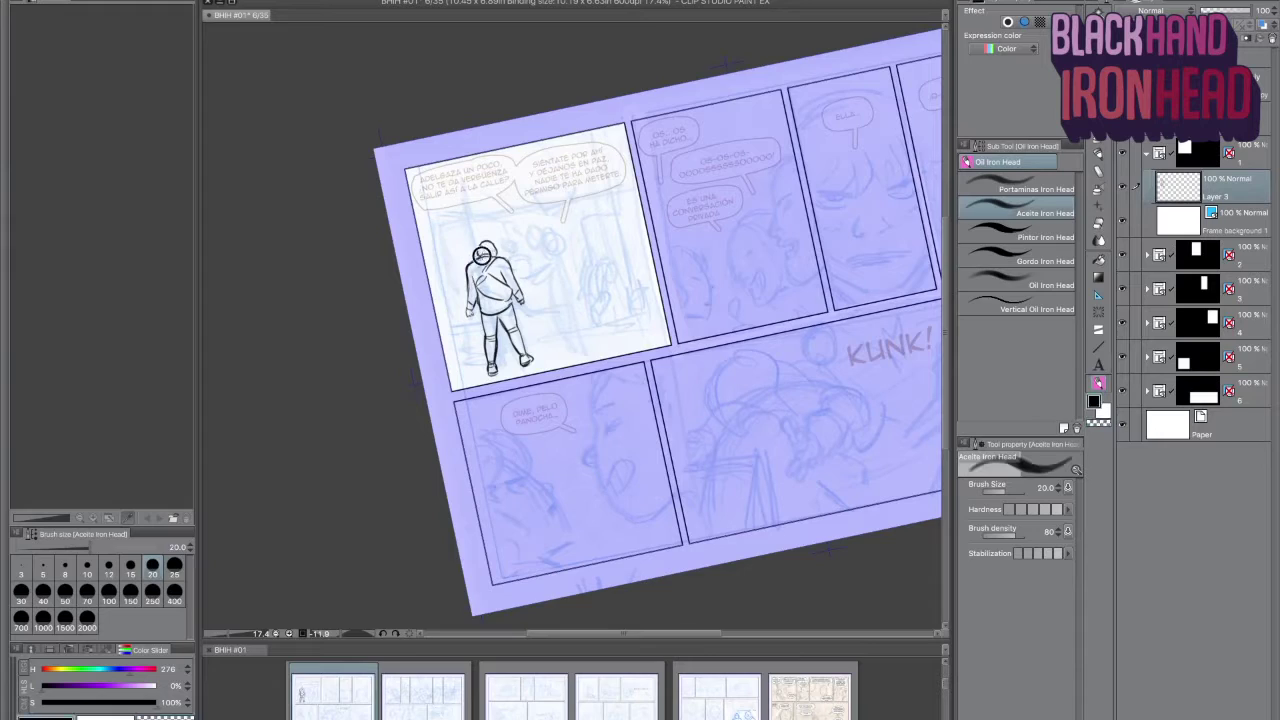
Ink the jacketed man facing the back-turned figure, with his head, outstretched arm and legs
left_click_drag(674, 486, 770, 548)
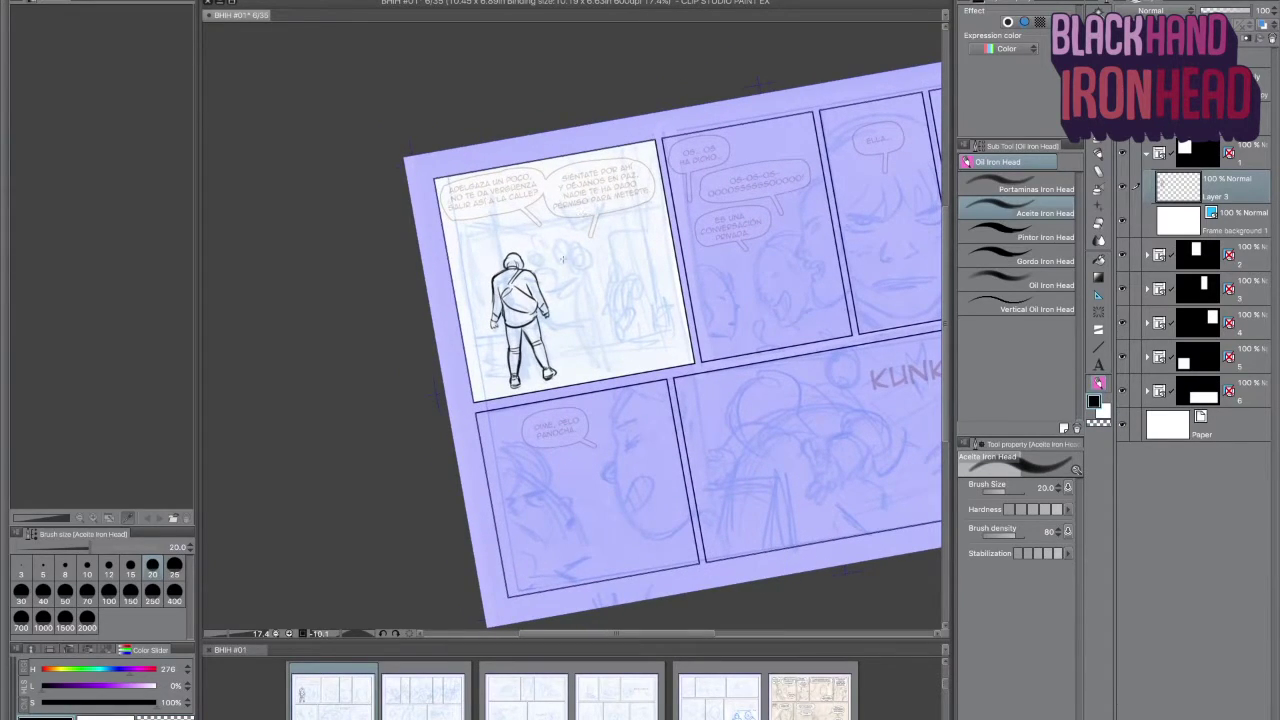
mouse_move(548, 287)
left_mouse_down()
mouse_move(573, 251)
mouse_move(588, 255)
mouse_move(594, 286)
left_mouse_up()
left_click_drag(556, 242, 562, 256)
left_click_drag(596, 298, 604, 354)
left_click_drag(570, 306, 588, 352)
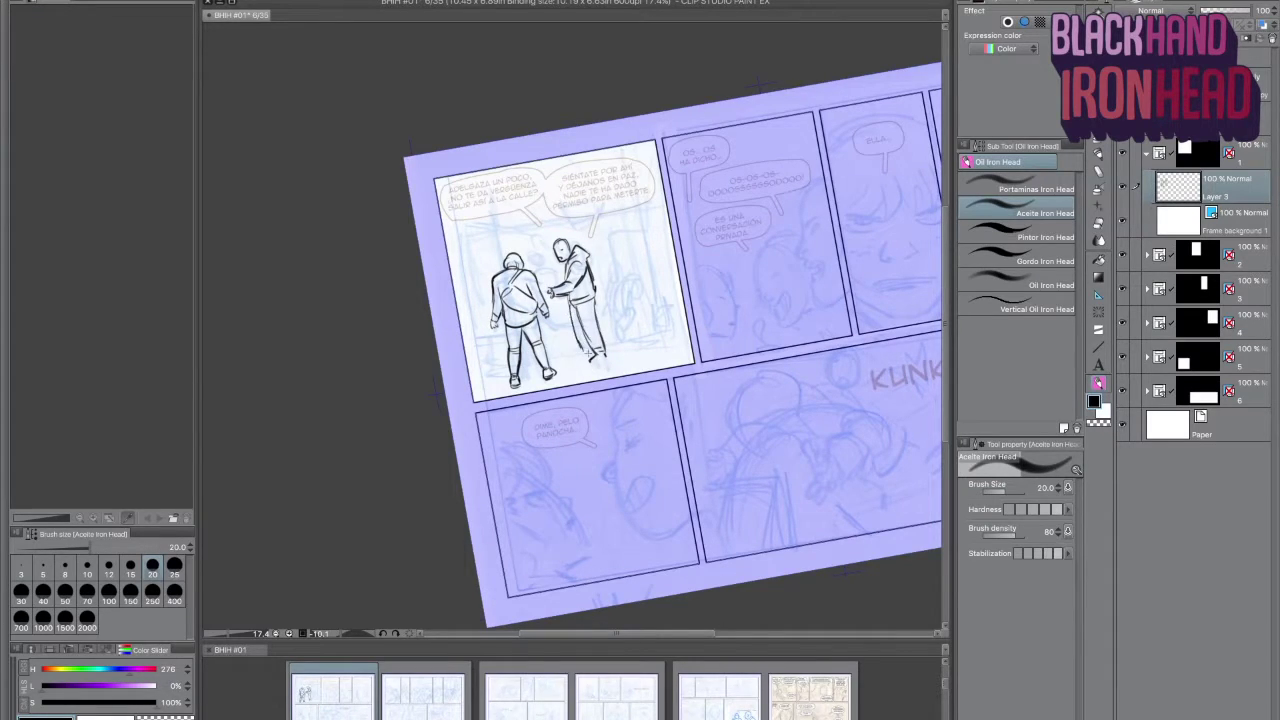
mouse_move(566, 246)
left_mouse_down()
mouse_move(594, 264)
mouse_move(570, 246)
left_mouse_up()
Ink the person standing between the two men and the figure behind them at the panel's left, and finish the jacketed man's shoes
left_click_drag(544, 250, 540, 265)
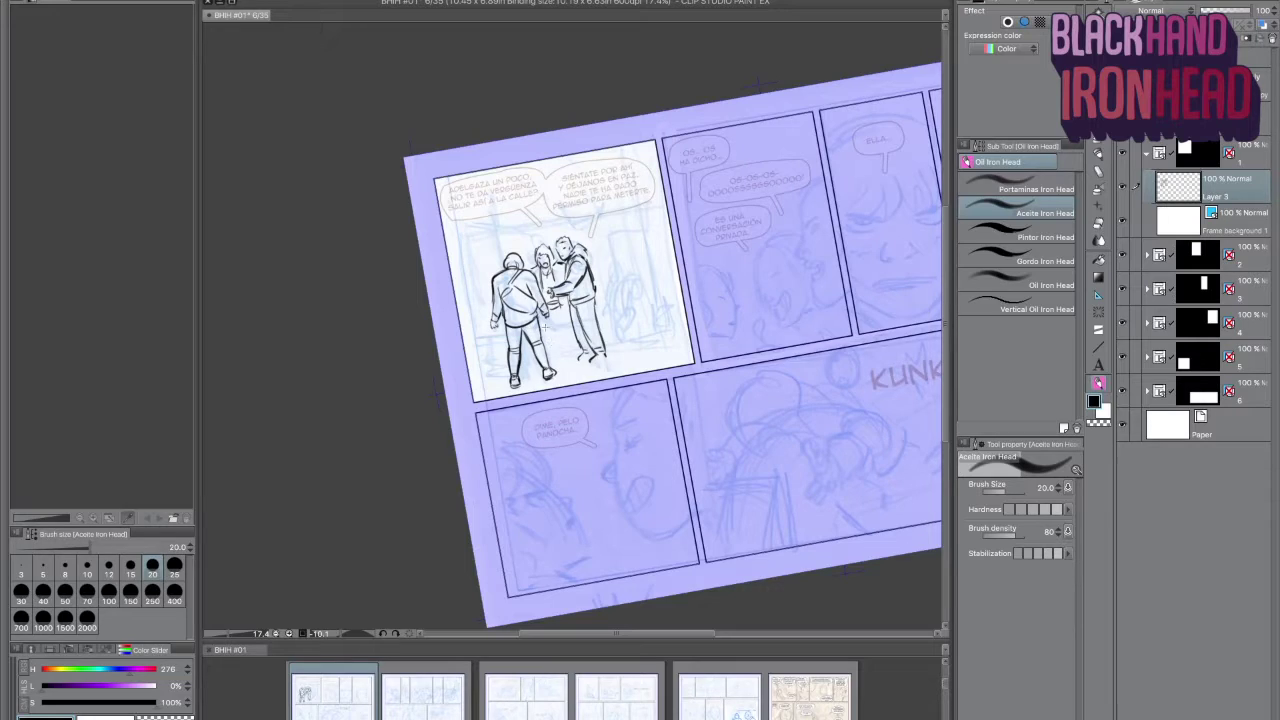
left_click_drag(553, 322, 575, 350)
mouse_move(488, 258)
left_mouse_down()
mouse_move(474, 308)
mouse_move(528, 360)
left_mouse_up()
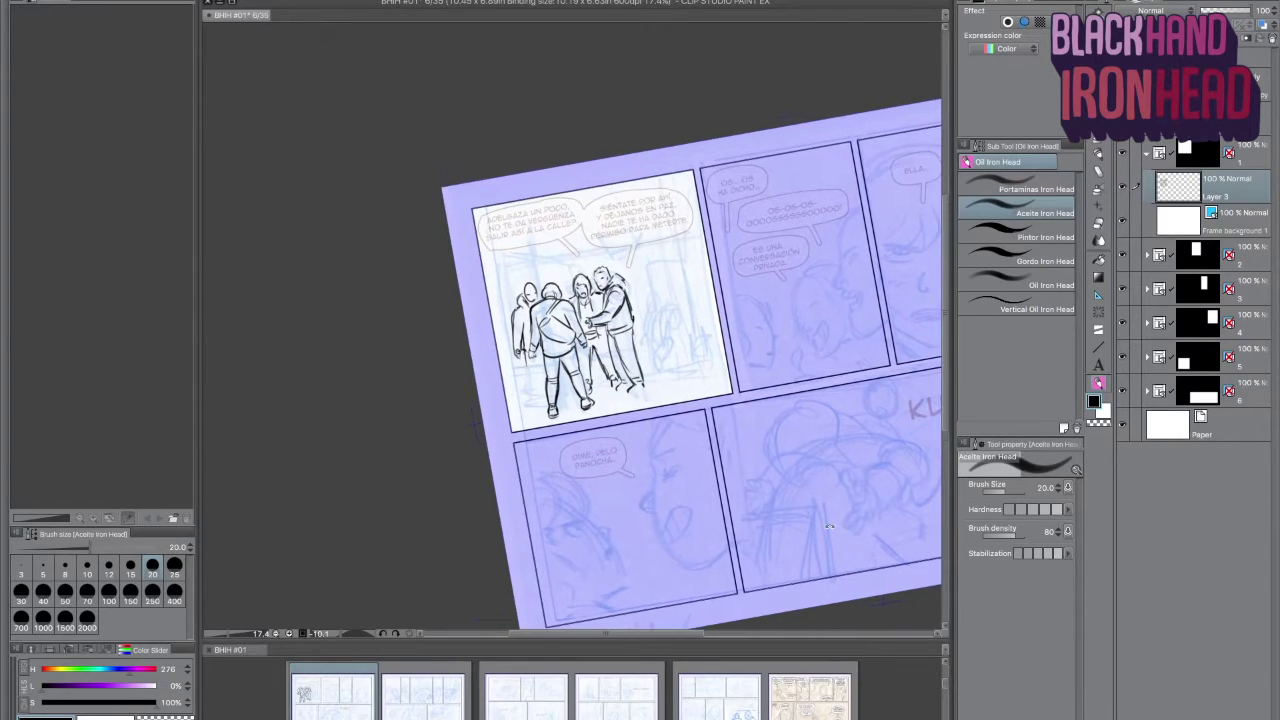
mouse_move(640, 392)
left_mouse_down()
mouse_move(616, 386)
mouse_move(608, 402)
left_mouse_up()
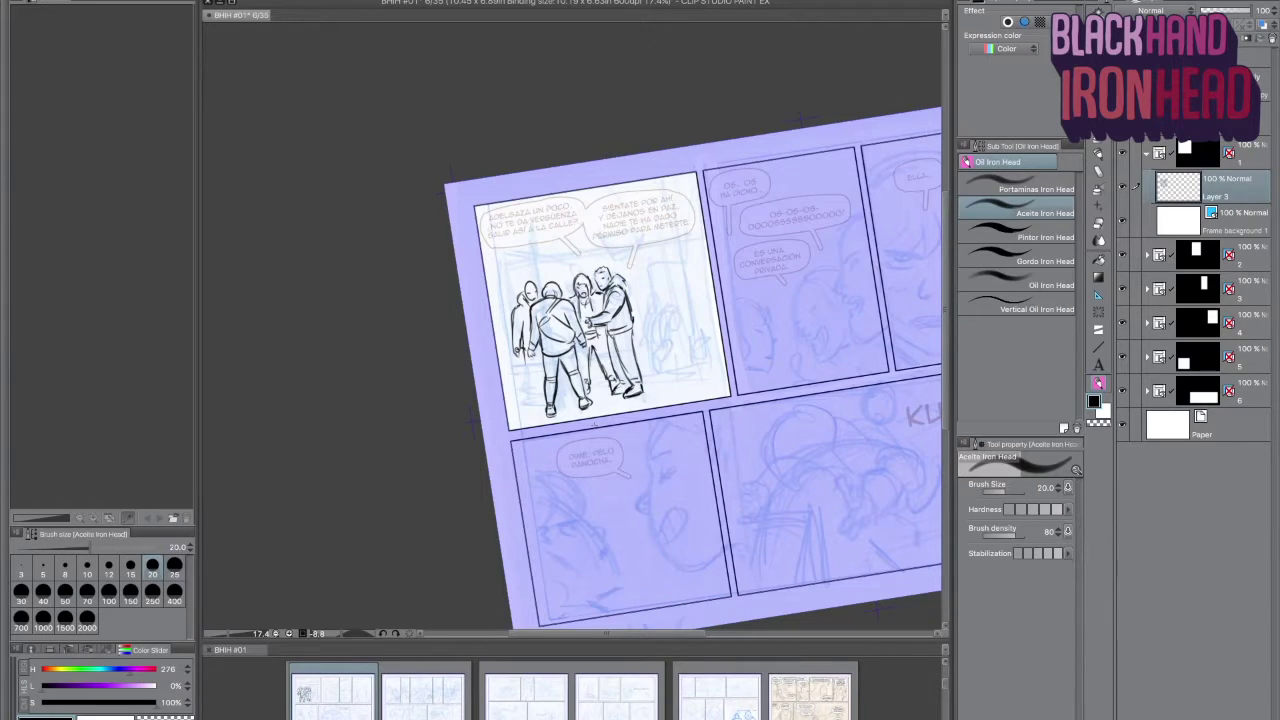
key("comma")
key("period")
key("comma")
key("period")
key("comma")
key("period")
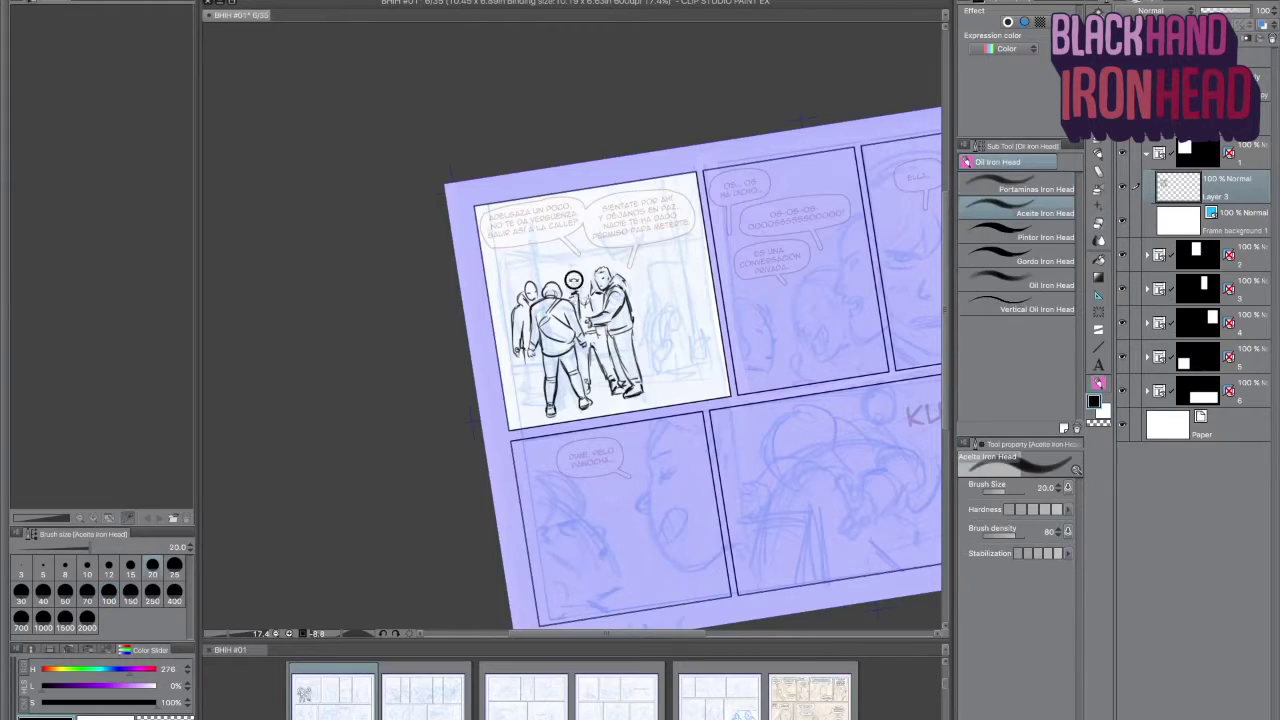
mouse_move(578, 270)
left_mouse_down()
mouse_move(596, 296)
mouse_move(578, 305)
left_mouse_up()
Ink the low furniture at the first panel's left edge and the counter with its side behind the jacketed man
mouse_move(509, 362)
left_mouse_down()
mouse_move(540, 400)
mouse_move(522, 410)
mouse_move(510, 385)
mouse_move(519, 419)
left_mouse_up()
mouse_move(628, 340)
left_mouse_down()
mouse_move(630, 390)
mouse_move(711, 330)
mouse_move(630, 368)
left_mouse_up()
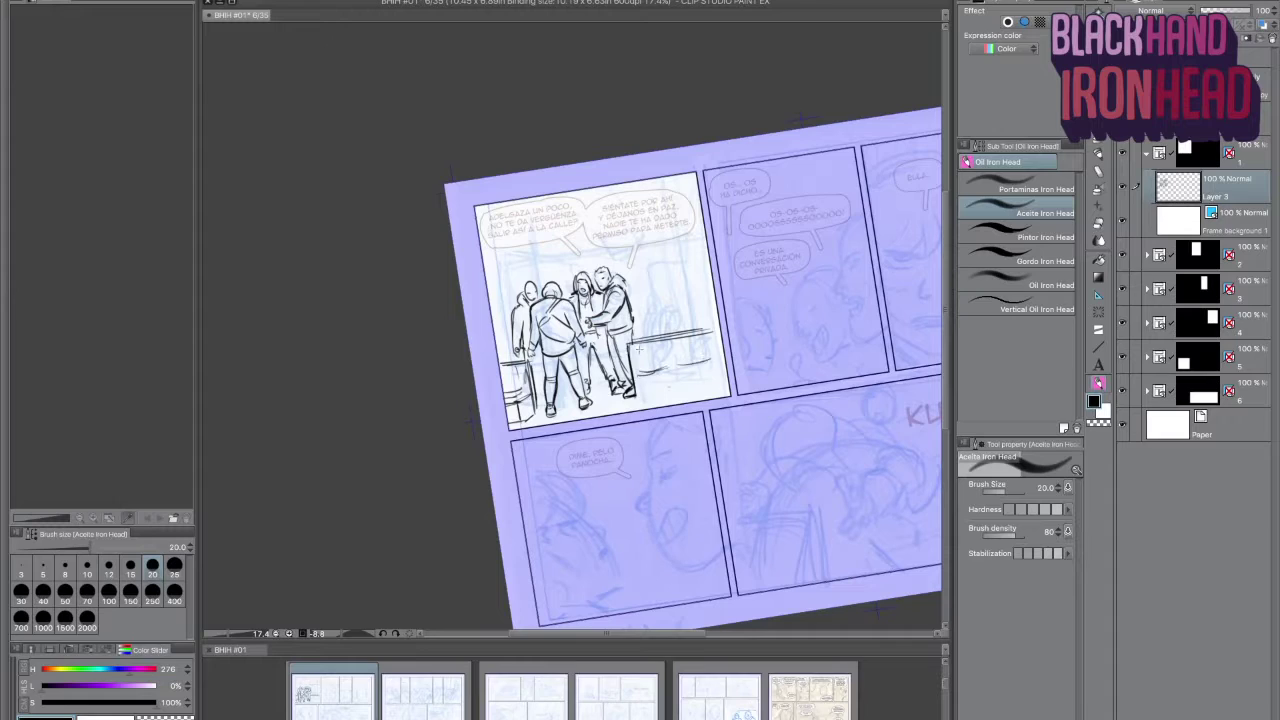
mouse_move(634, 348)
left_mouse_down()
mouse_move(638, 366)
mouse_move(720, 338)
left_mouse_up()
left_click_drag(632, 350, 640, 412)
key("ctrl+z")
mouse_move(630, 348)
left_mouse_down()
mouse_move(692, 372)
mouse_move(722, 346)
mouse_move(634, 406)
left_mouse_up()
Ink the tall double post beside the counter, the upright behind the left figure and the overhead ceiling edges
left_click_drag(608, 188, 634, 350)
left_click_drag(614, 200, 640, 350)
left_click_drag(509, 413, 520, 426)
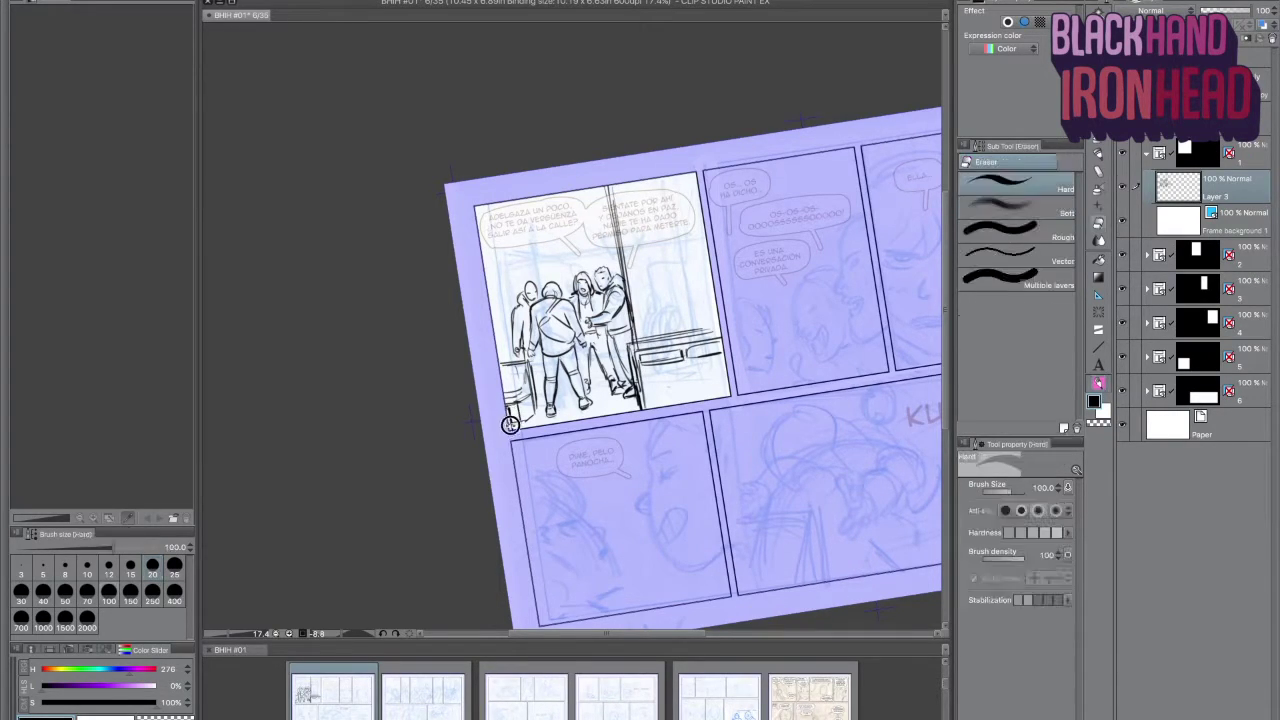
mouse_move(530, 358)
left_mouse_down()
mouse_move(506, 228)
mouse_move(512, 274)
mouse_move(496, 292)
mouse_move(518, 248)
left_mouse_up()
left_click_drag(622, 262, 692, 216)
left_click_drag(528, 242, 572, 220)
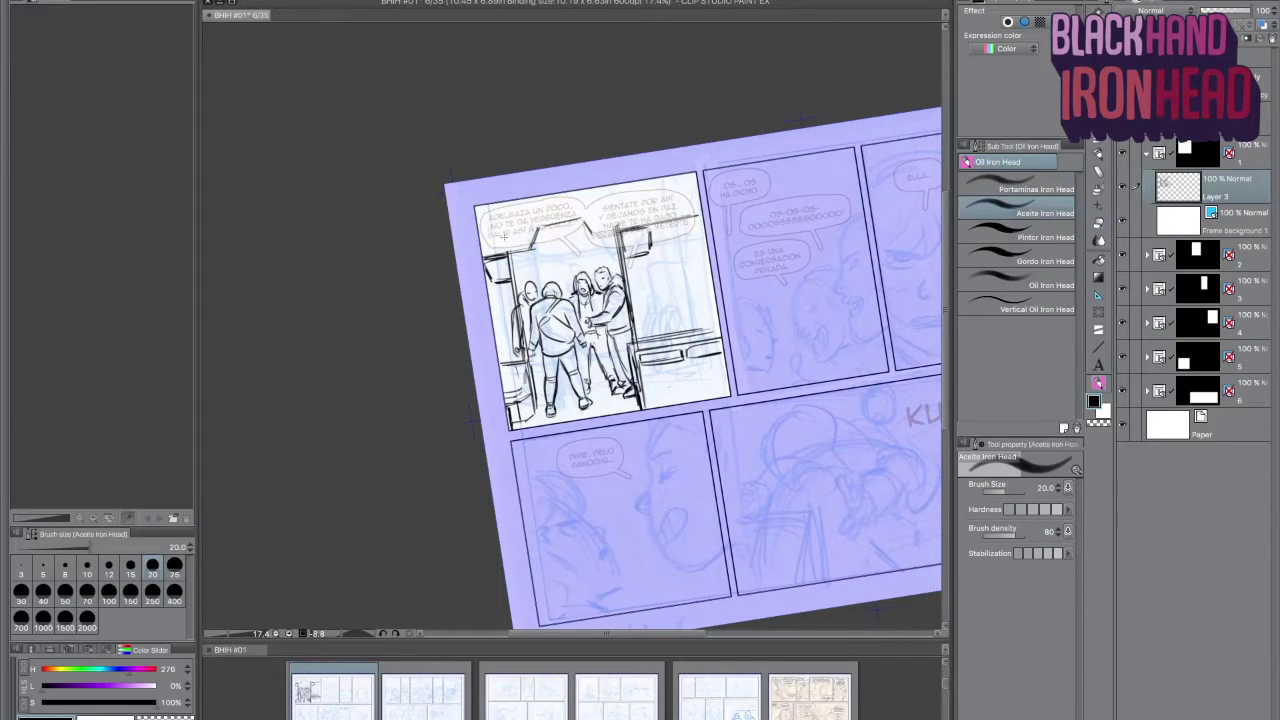
Clean up the counter and post base, and ink the upright of the window frame above the counter
key("comma")
key("period")
key("comma")
key("period")
key("comma")
key("period")
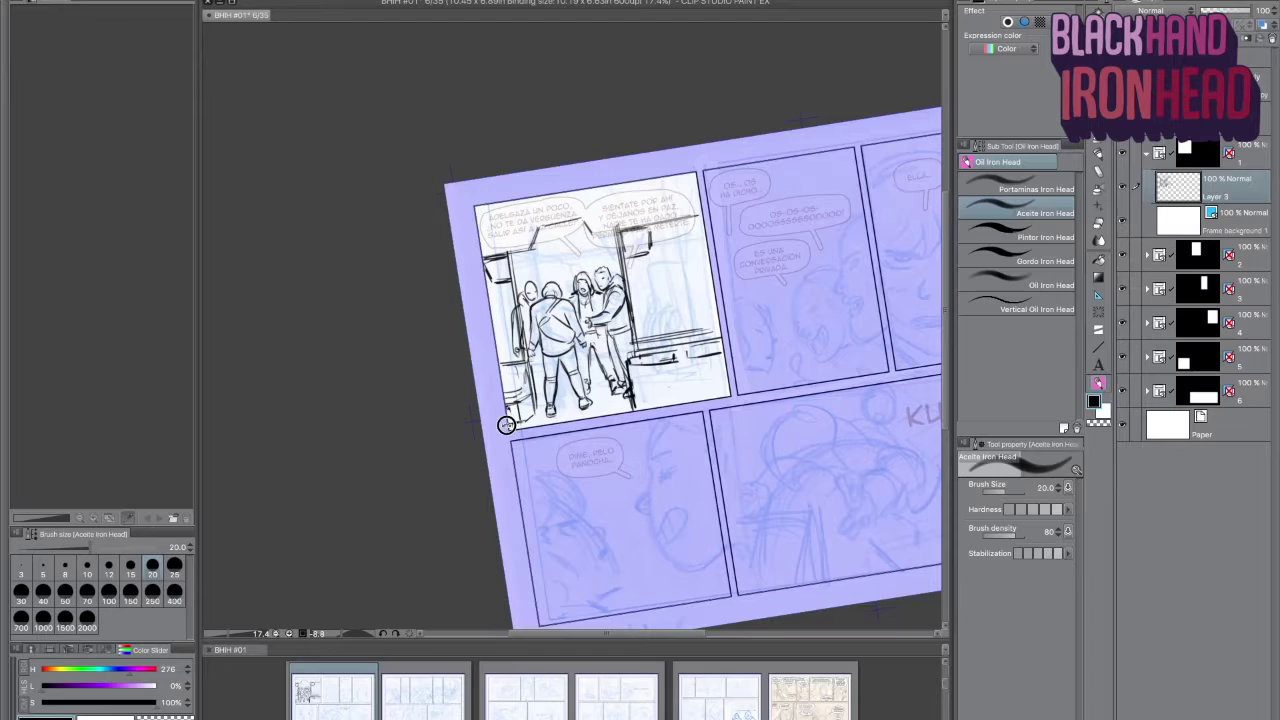
left_click_drag(659, 328, 659, 230)
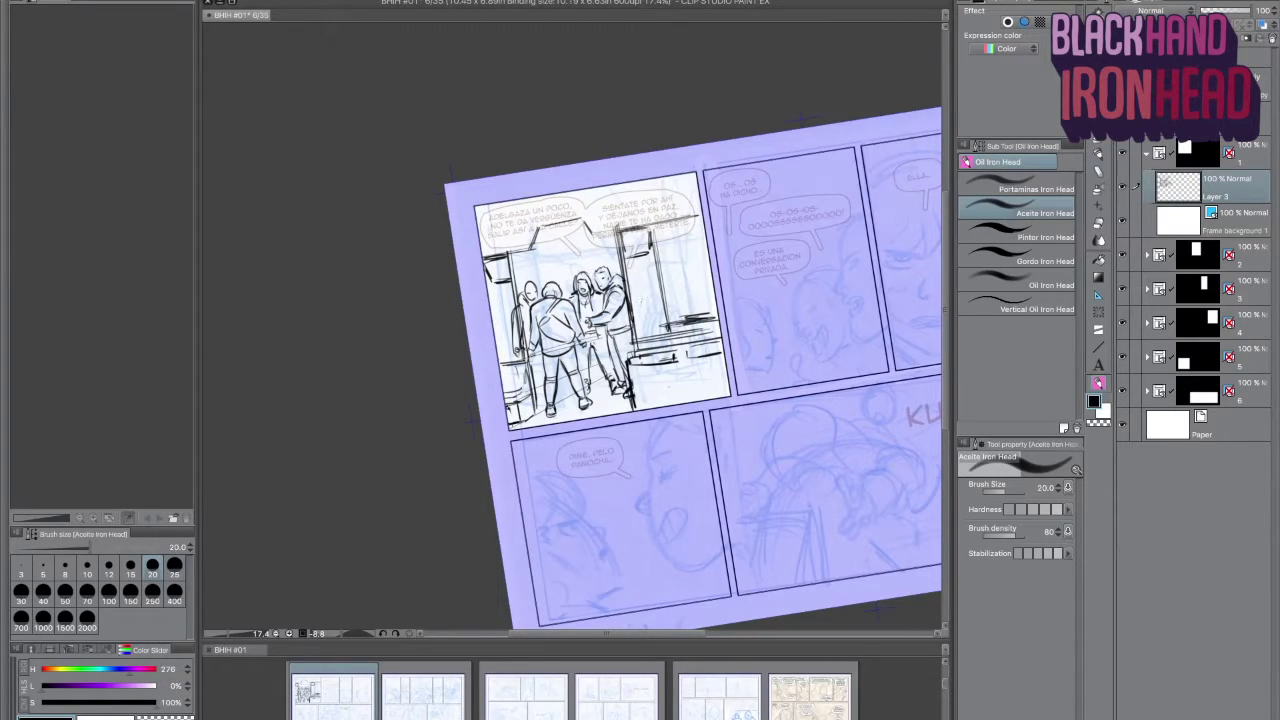
Rework the strokes behind the counter and ink the small background figure and the objects there
mouse_move(710, 308)
left_mouse_down()
mouse_move(714, 284)
mouse_move(645, 305)
mouse_move(638, 325)
mouse_move(651, 297)
mouse_move(660, 305)
left_mouse_up()
key("ctrl+z")
key("ctrl+z")
key("ctrl+z")
key("ctrl+z")
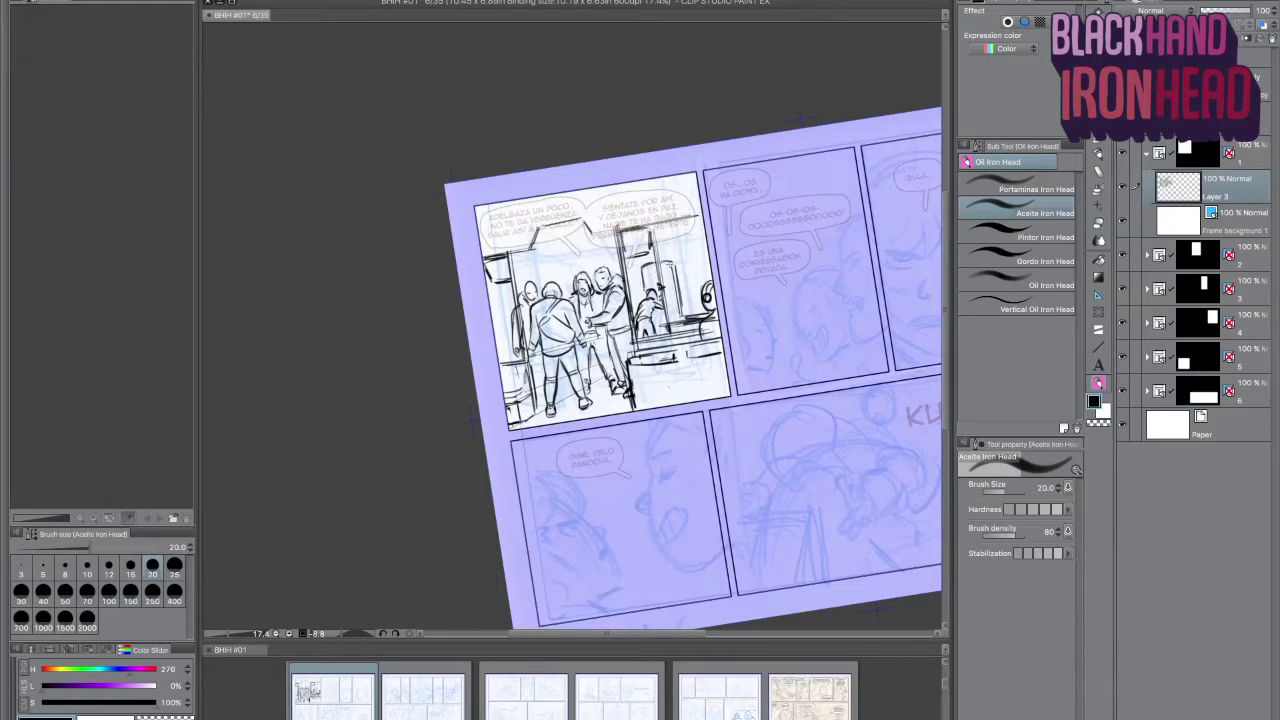
Add details to the window area behind the counter and ink the short lines above it
left_click_drag(665, 270, 692, 288)
left_click_drag(642, 250, 646, 228)
left_click_drag(662, 250, 668, 234)
left_click_drag(588, 228, 640, 246)
Ink the ceiling beams and grid in perspective across the top of the first panel
mouse_move(528, 266)
left_mouse_down()
mouse_move(644, 246)
mouse_move(606, 236)
left_mouse_up()
left_click_drag(524, 224, 586, 208)
mouse_move(482, 240)
left_mouse_down()
mouse_move(492, 210)
mouse_move(478, 228)
left_mouse_up()
mouse_move(590, 204)
left_mouse_down()
mouse_move(490, 207)
mouse_move(542, 210)
left_mouse_up()
mouse_move(522, 240)
left_mouse_down()
mouse_move(594, 227)
mouse_move(562, 270)
mouse_move(506, 272)
mouse_move(586, 254)
mouse_move(534, 284)
left_mouse_up()
left_click_drag(654, 246, 626, 254)
Ink the vertical lines along the first panel's left wall and set up a perspective ruler for the panel
key("e")
key("b")
key("e")
key("b")
left_click_drag(500, 288, 502, 340)
left_click_drag(512, 304, 509, 368)
left_click(1096, 297)
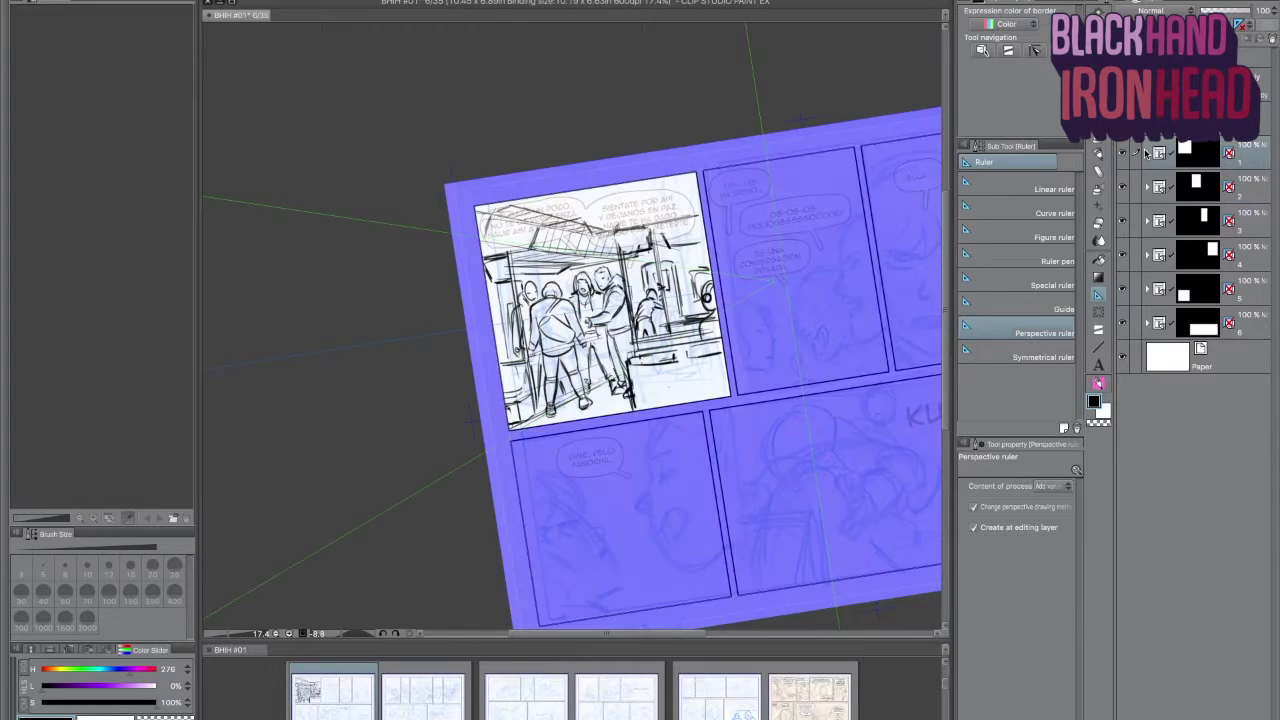
Ink the laughing profile and the resting hand in the second panel, and try adjusting the lassoed face with a transform
key("b")
mouse_move(570, 447)
left_mouse_down()
mouse_move(599, 432)
mouse_move(609, 455)
left_mouse_up()
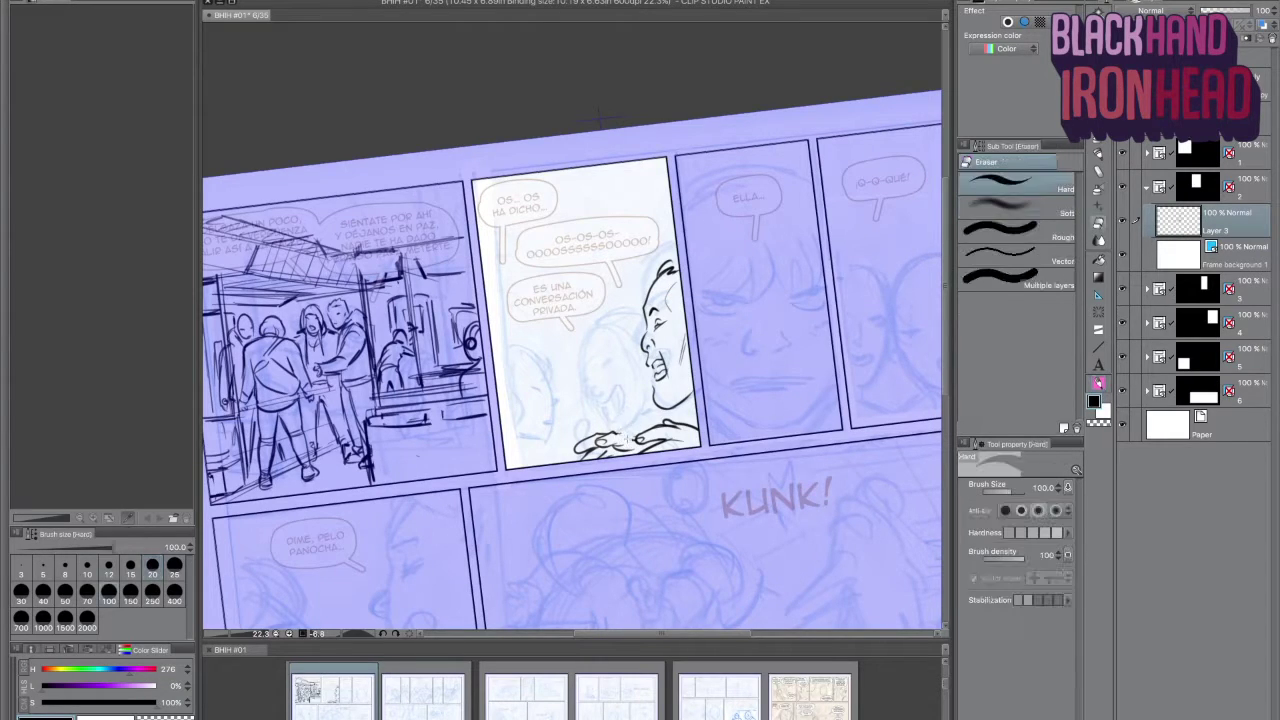
key("m")
mouse_move(742, 265)
left_mouse_down()
mouse_move(747, 307)
mouse_move(744, 290)
left_mouse_up()
key("b")
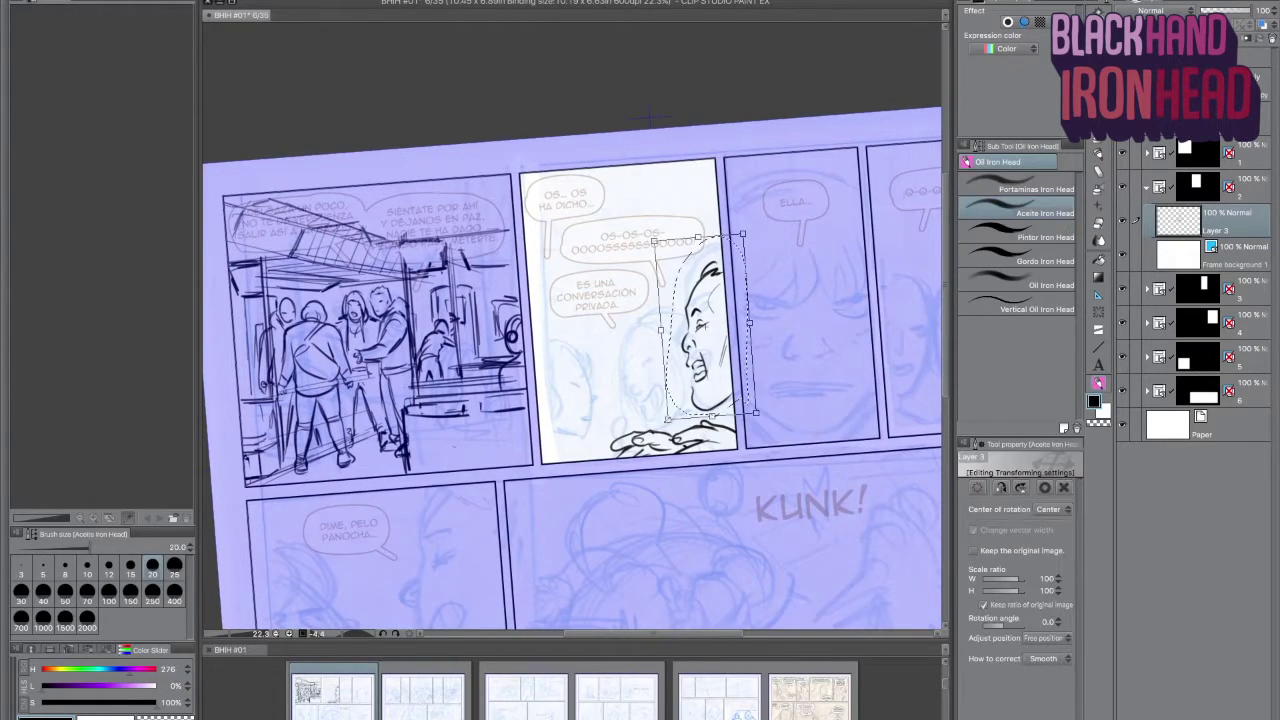
key("ctrl+d")
key("ctrl+z")
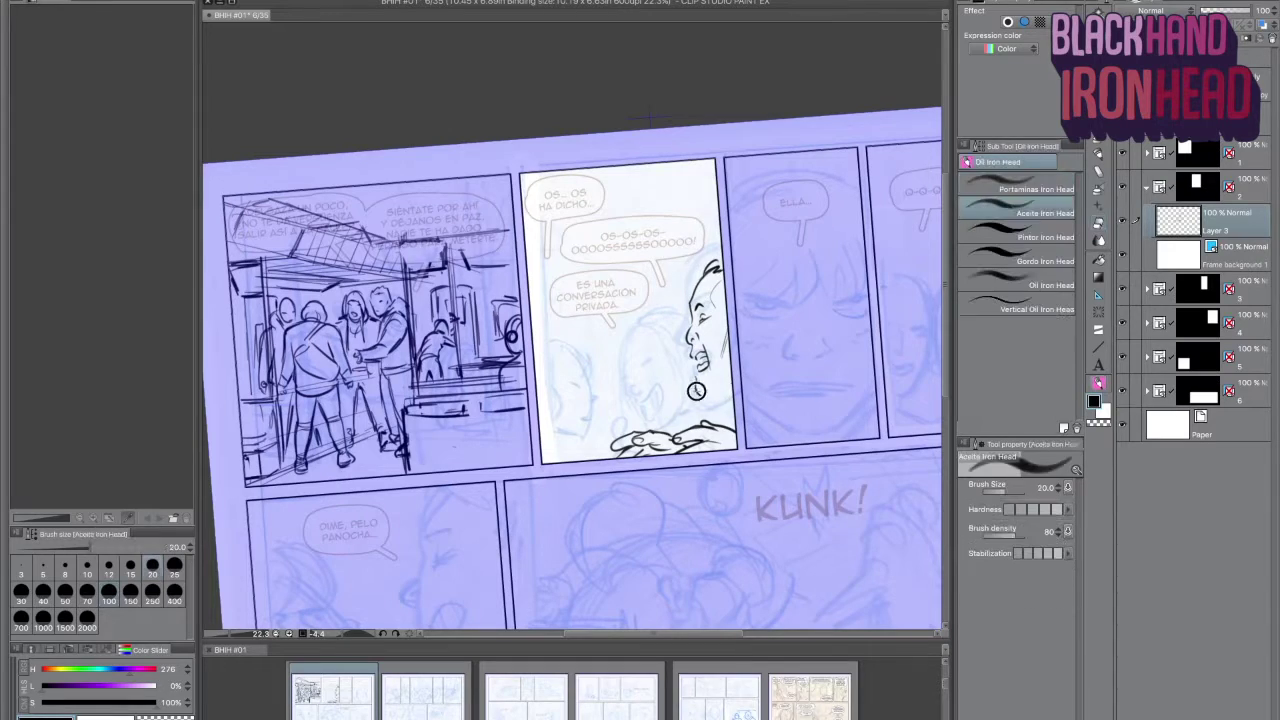
Ink the middle character's face and jaw in the second panel, undoing the stray strokes
left_click_drag(648, 503, 696, 497)
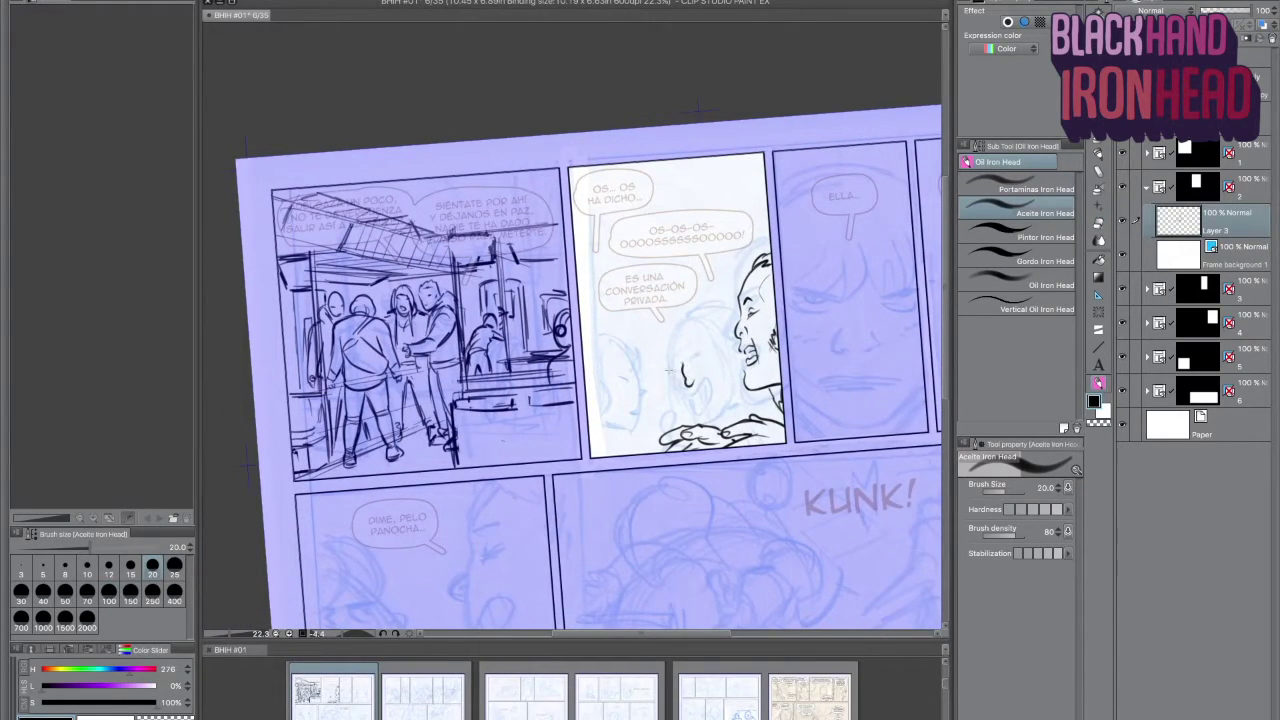
left_click_drag(679, 388, 712, 410)
key("ctrl+z")
key("ctrl+z")
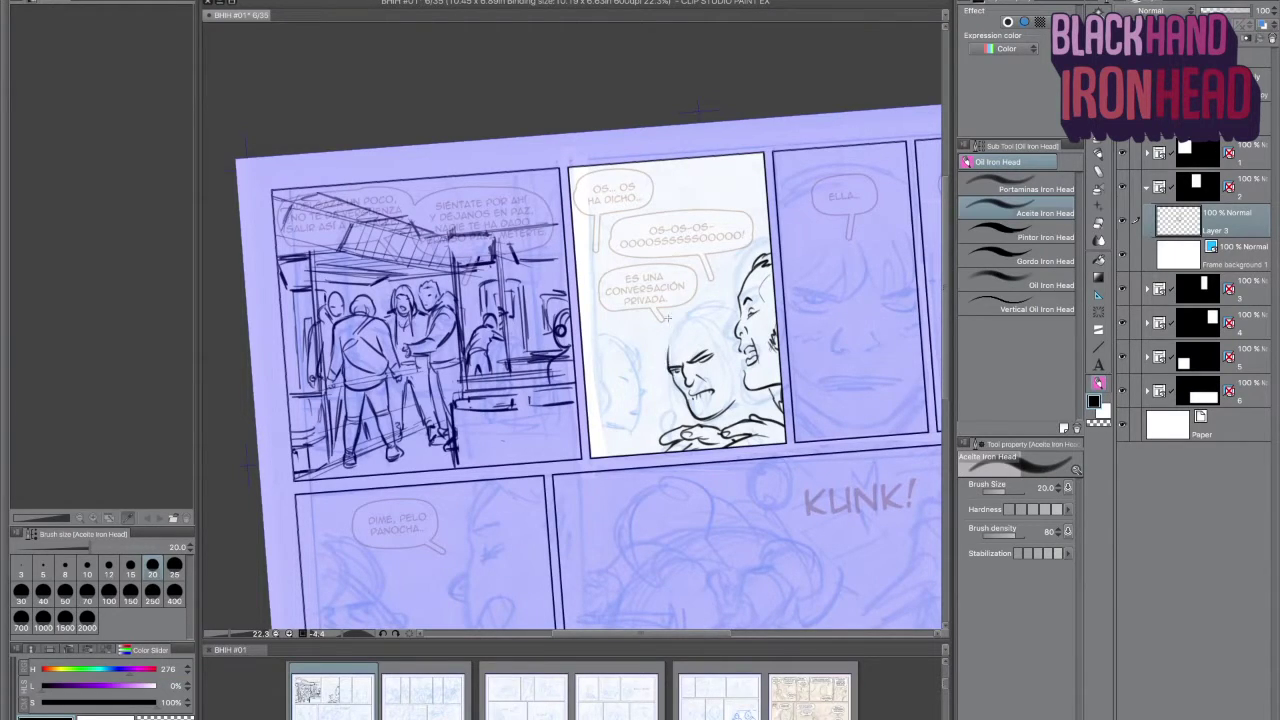
Erase the middle character's scowling features and redraw them as closed eyes and a grin
key("e")
left_click_drag(684, 375, 712, 356)
key("b")
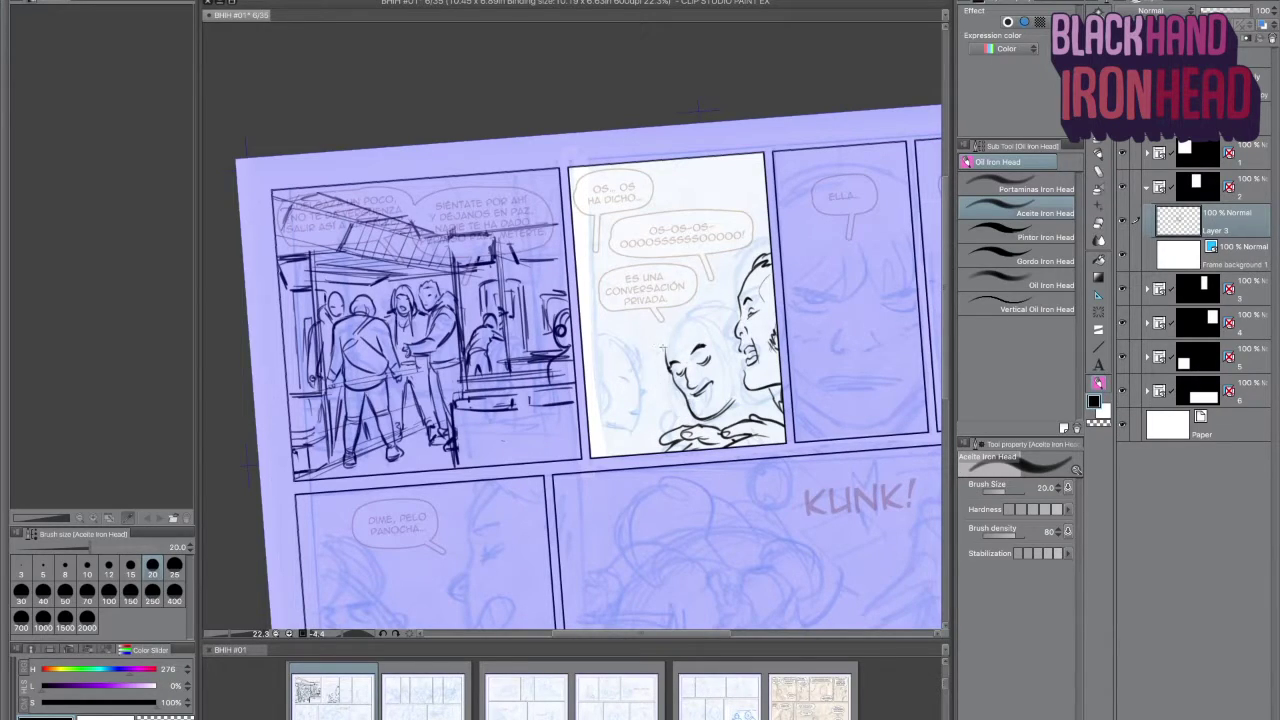
Ink the shaggy hair around the middle character's head, redrawing its outline once
mouse_move(655, 360)
left_mouse_down()
mouse_move(662, 318)
mouse_move(726, 296)
left_mouse_up()
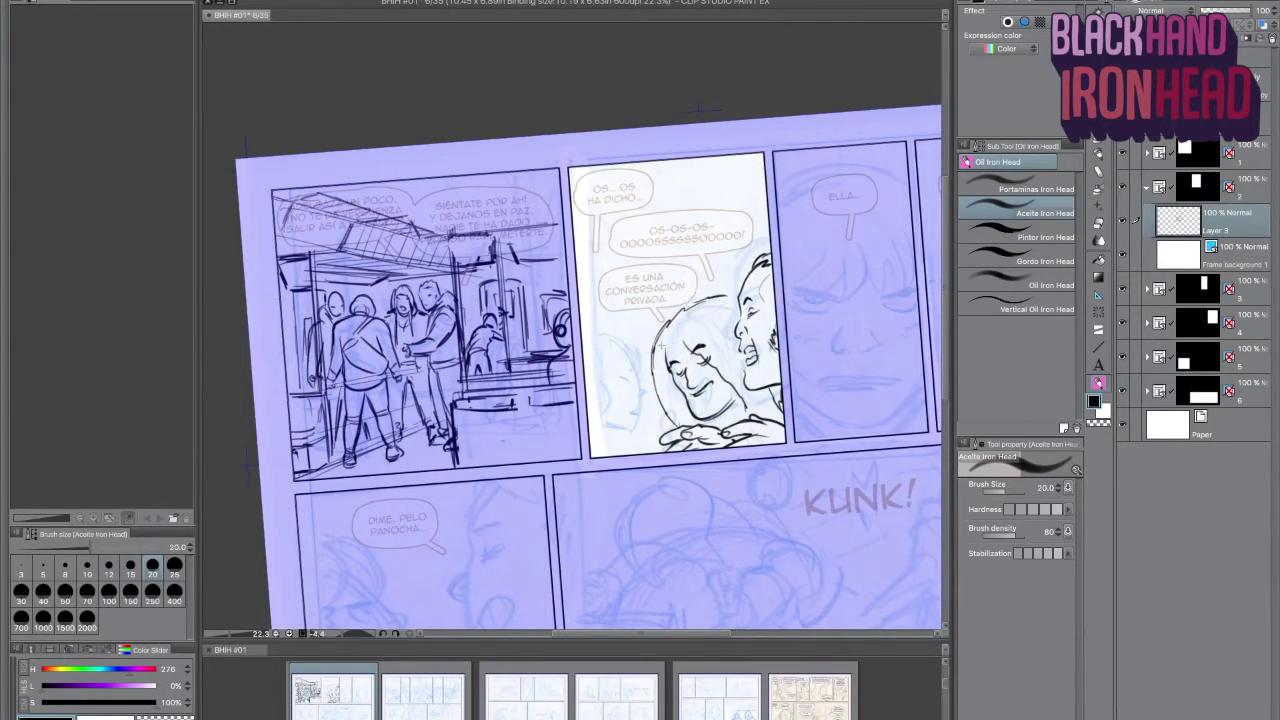
key("ctrl+z")
left_click_drag(652, 340, 706, 292)
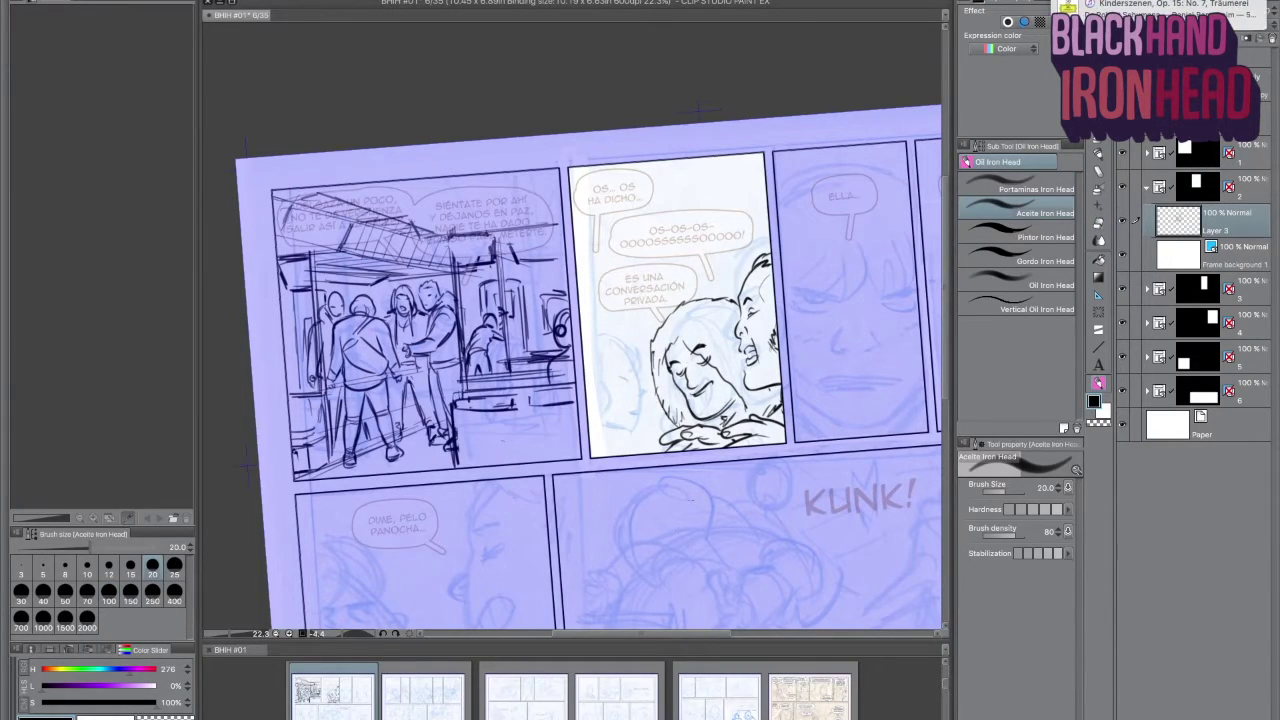
Flip the canvas view horizontally and ink the frowning girl's profile, fringe and neck in the second panel
key("h")
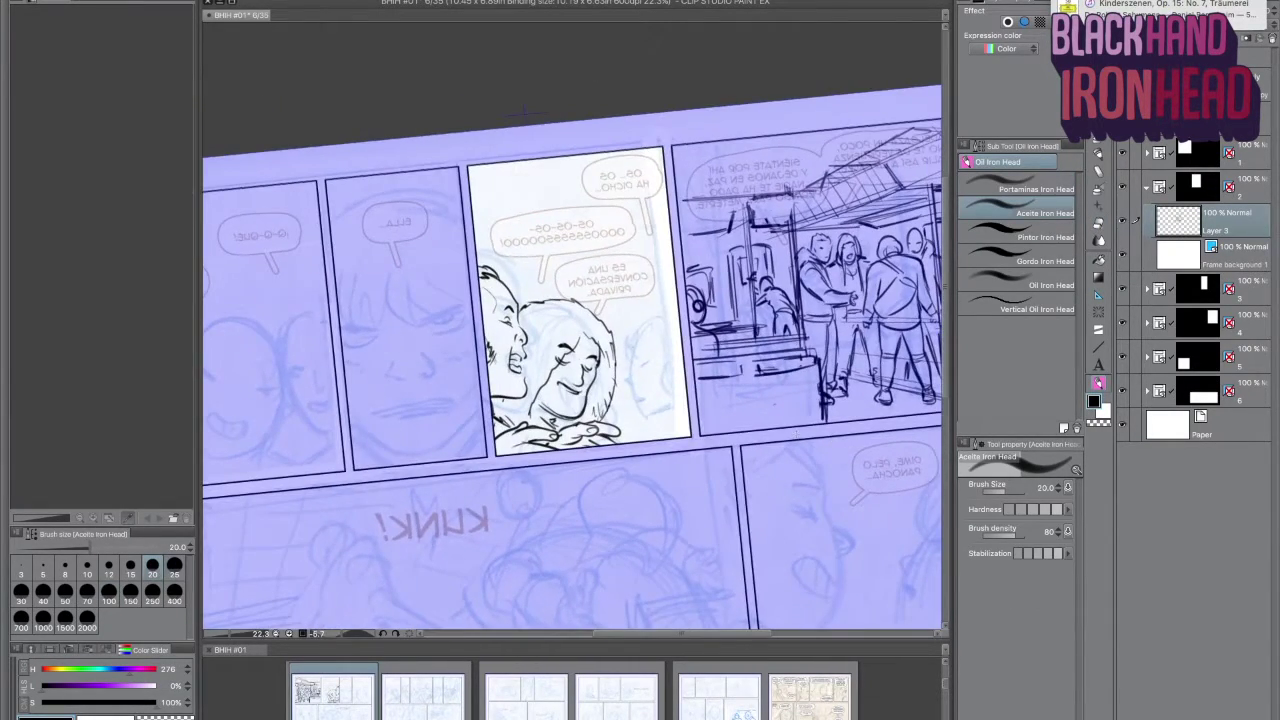
left_click_drag(650, 300, 640, 350)
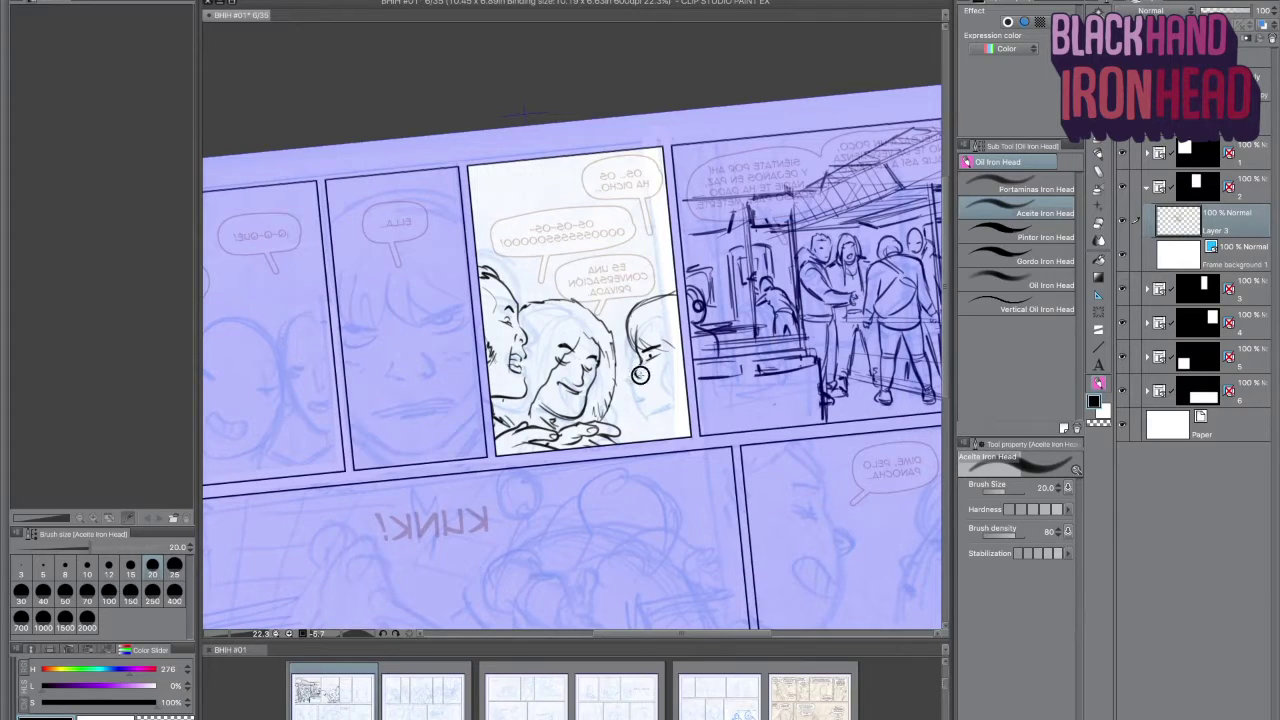
mouse_move(628, 374)
left_mouse_down()
mouse_move(660, 400)
mouse_move(652, 420)
mouse_move(690, 412)
left_mouse_up()
left_click_drag(634, 314, 626, 350)
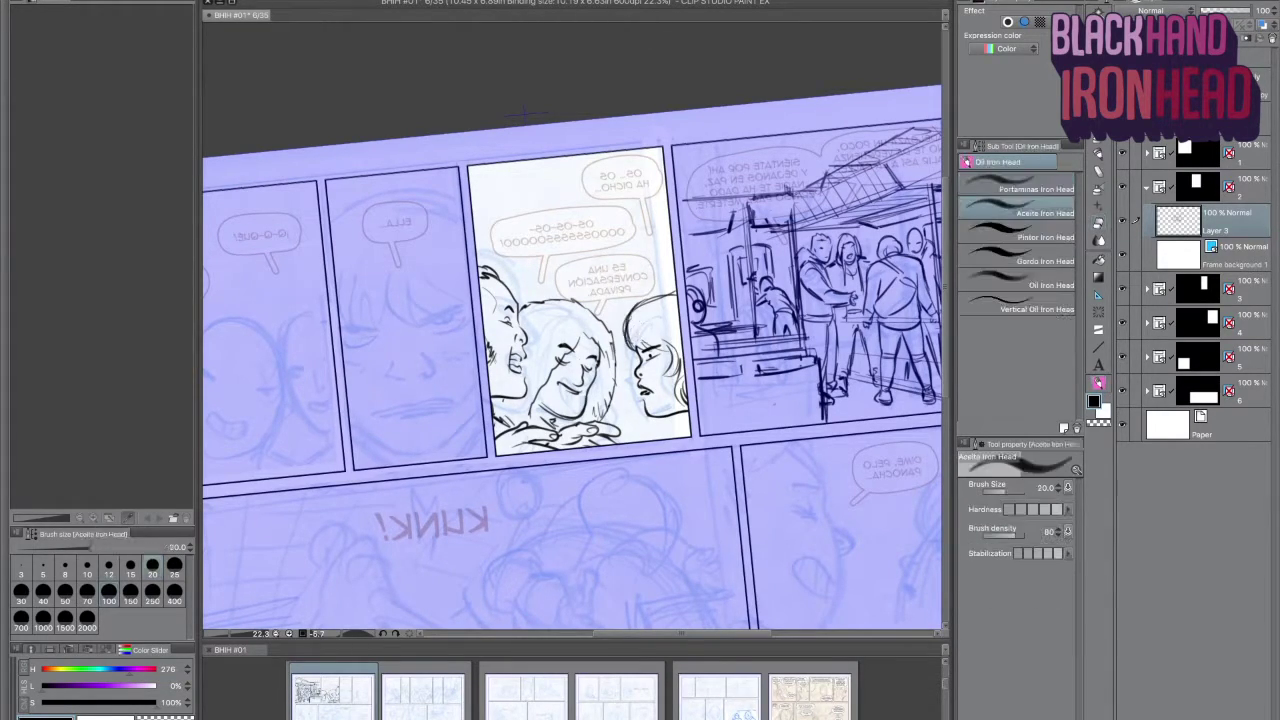
left_click(644, 374)
left_click(650, 380)
left_click_drag(690, 418, 686, 441)
Set up a symmetrical ruler down the centre of the third panel's face and ink the nostrils
scroll(803, 551, "down", 2)
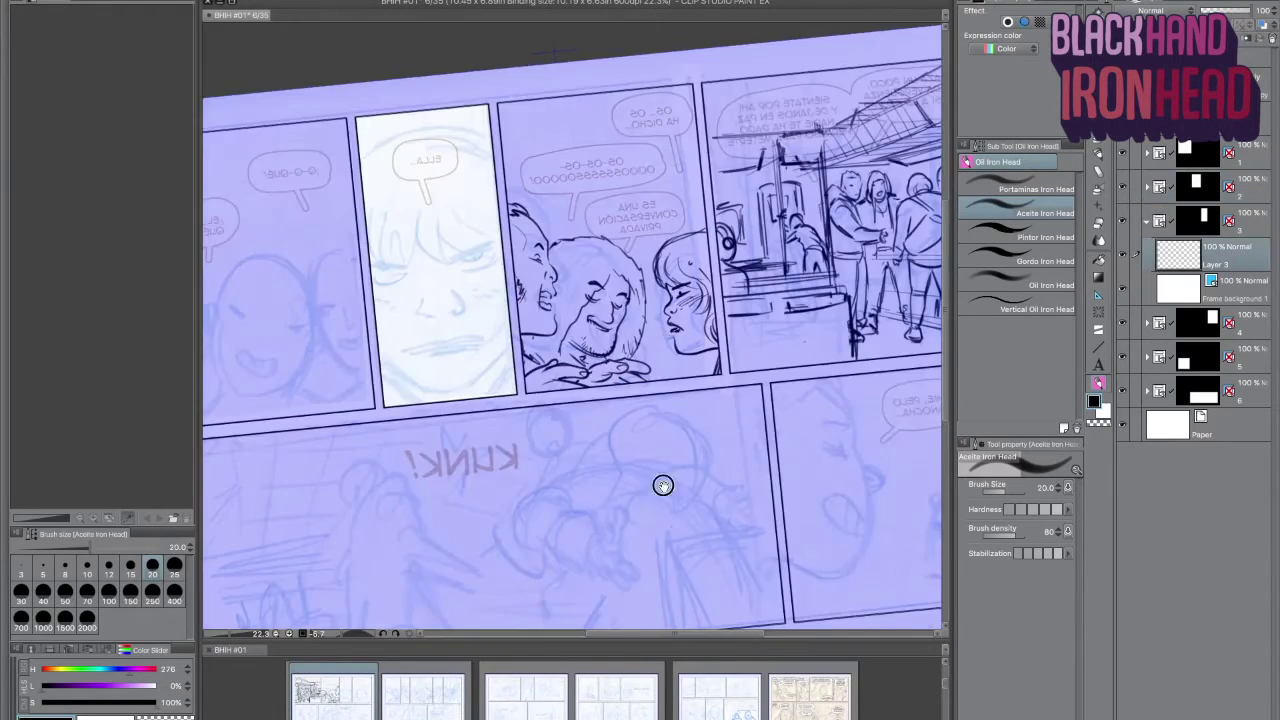
left_click_drag(663, 485, 560, 409)
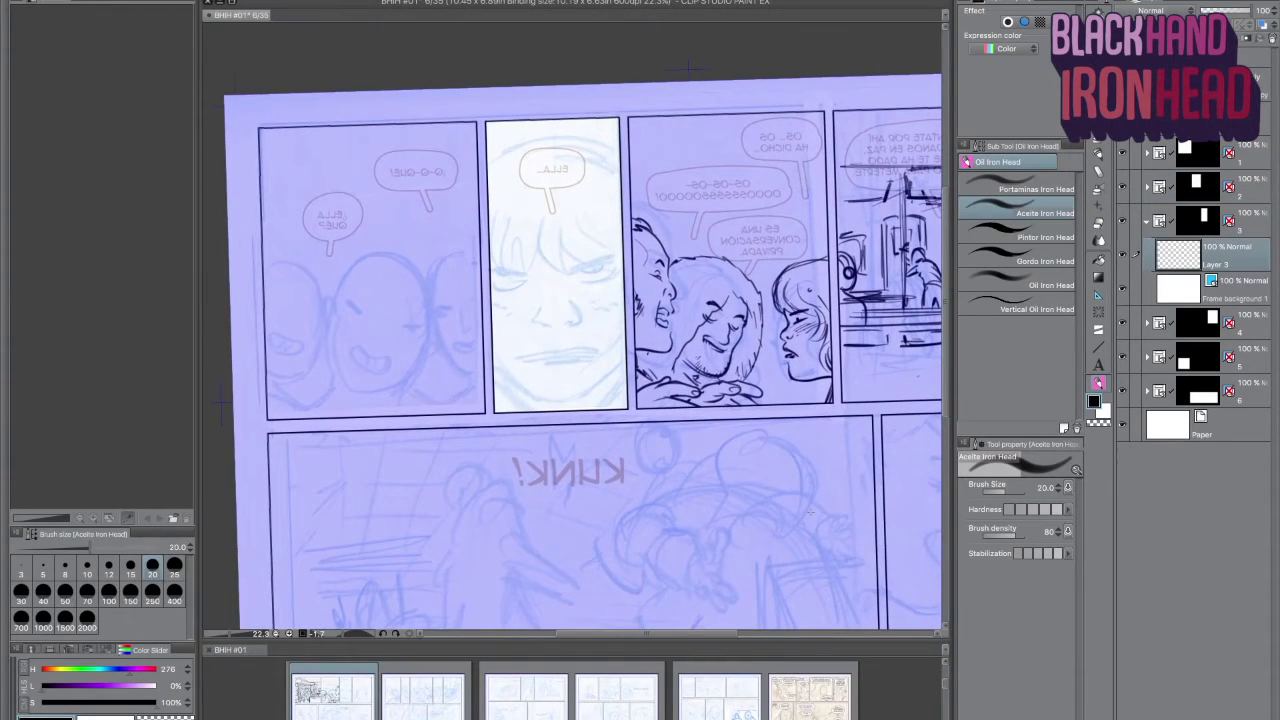
left_click_drag(533, 318, 547, 312)
left_click_drag(566, 312, 580, 318)
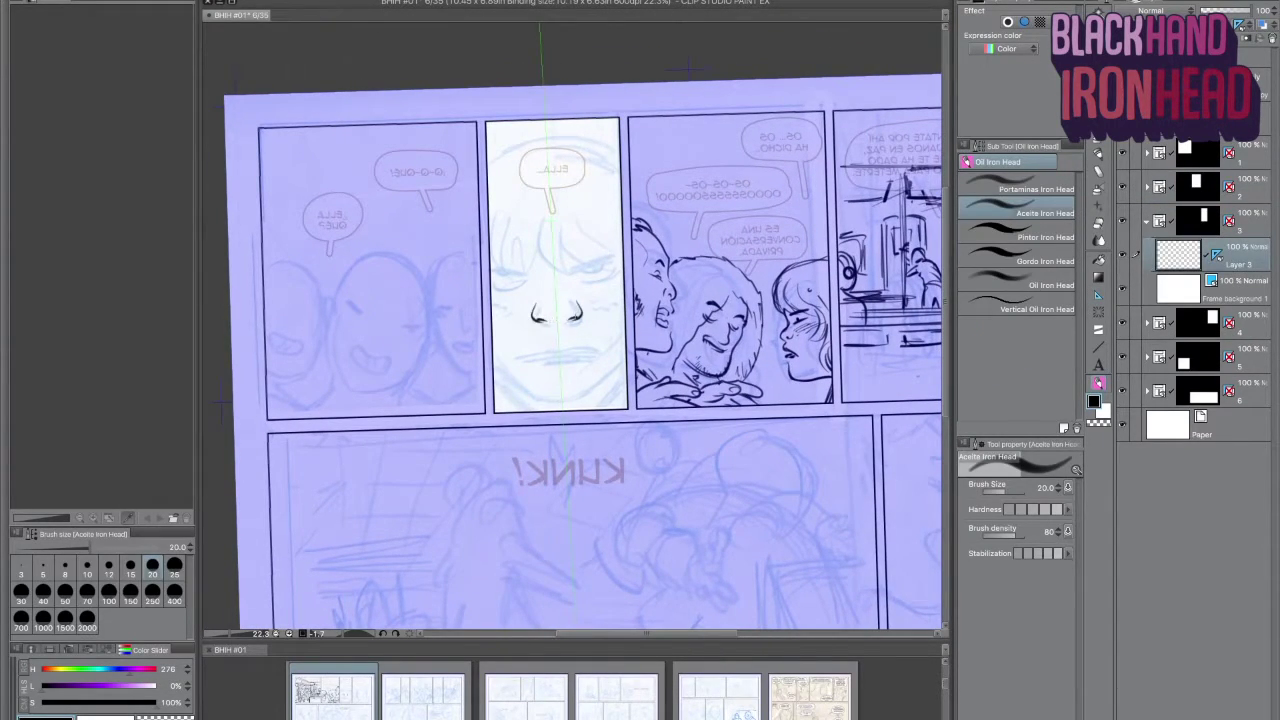
Ink the glaring eyes and heavy slanted lids of the third panel's face
left_click_drag(492, 268, 535, 275)
mouse_move(614, 259)
left_mouse_down()
mouse_move(591, 267)
mouse_move(620, 257)
left_mouse_up()
left_click_drag(536, 274, 491, 267)
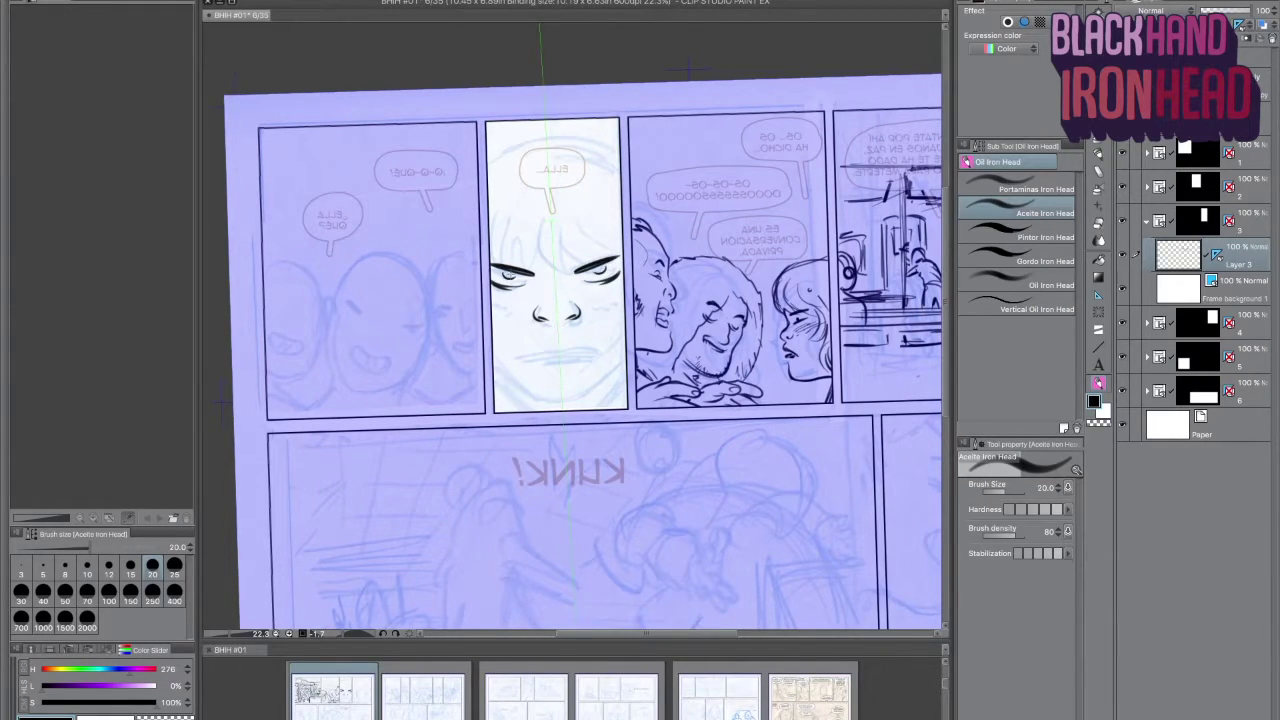
Ink the tight-lipped mouth of the third panel's face, redrawing the stroke once
left_click_drag(688, 68, 600, 120)
left_click_drag(518, 352, 588, 328)
left_click_drag(600, 120, 688, 68)
left_click_drag(533, 348, 664, 350)
key("ctrl+z")
left_click_drag(532, 348, 664, 352)
Ink the jaw, chin and neck contours of the third panel's face with symmetrical strokes
left_click_drag(538, 392, 575, 362)
left_click_drag(620, 388, 660, 360)
mouse_move(536, 396)
left_mouse_down()
mouse_move(640, 360)
mouse_move(578, 356)
left_mouse_up()
left_click_drag(626, 384, 652, 368)
left_click_drag(534, 396, 552, 364)
left_click_drag(664, 400, 644, 366)
left_click_drag(542, 404, 654, 362)
left_click_drag(584, 404, 614, 388)
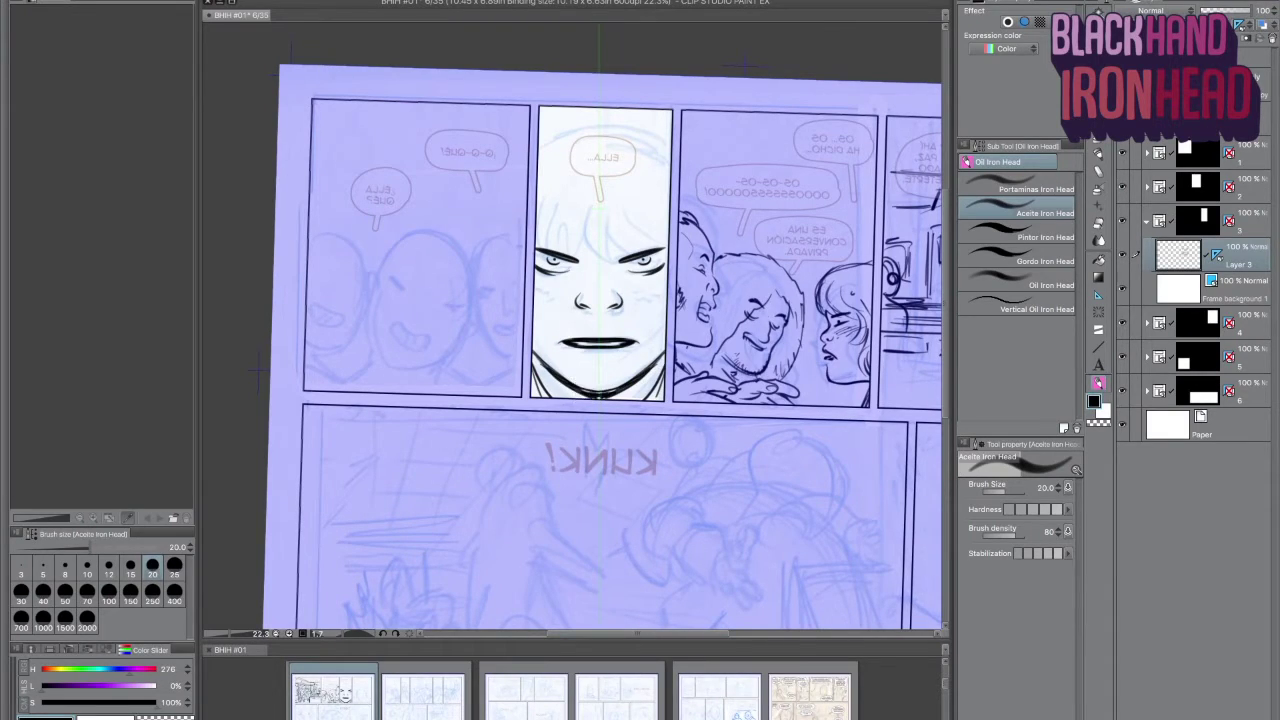
Ink the top of the head, the cheek freckles and the fringe strands in the third panel
mouse_move(546, 130)
left_mouse_down()
mouse_move(596, 112)
mouse_move(664, 118)
mouse_move(648, 110)
left_mouse_up()
left_click_drag(536, 291, 556, 286)
left_click_drag(604, 206, 588, 280)
mouse_move(630, 206)
left_mouse_down()
mouse_move(624, 274)
mouse_move(664, 264)
left_mouse_up()
left_click_drag(540, 204, 530, 270)
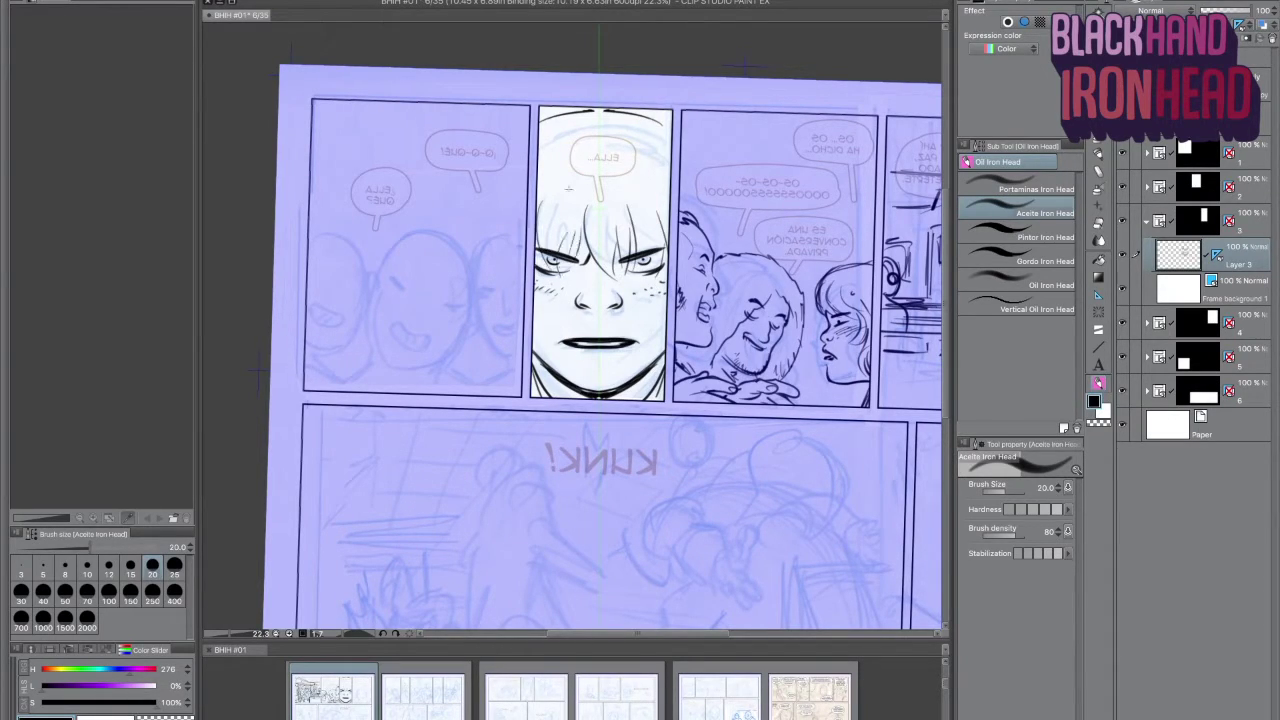
Ink the central man's jaw, narrowed eyes, nose and toothy grin on the fourth panel's layer
left_click(1157, 222)
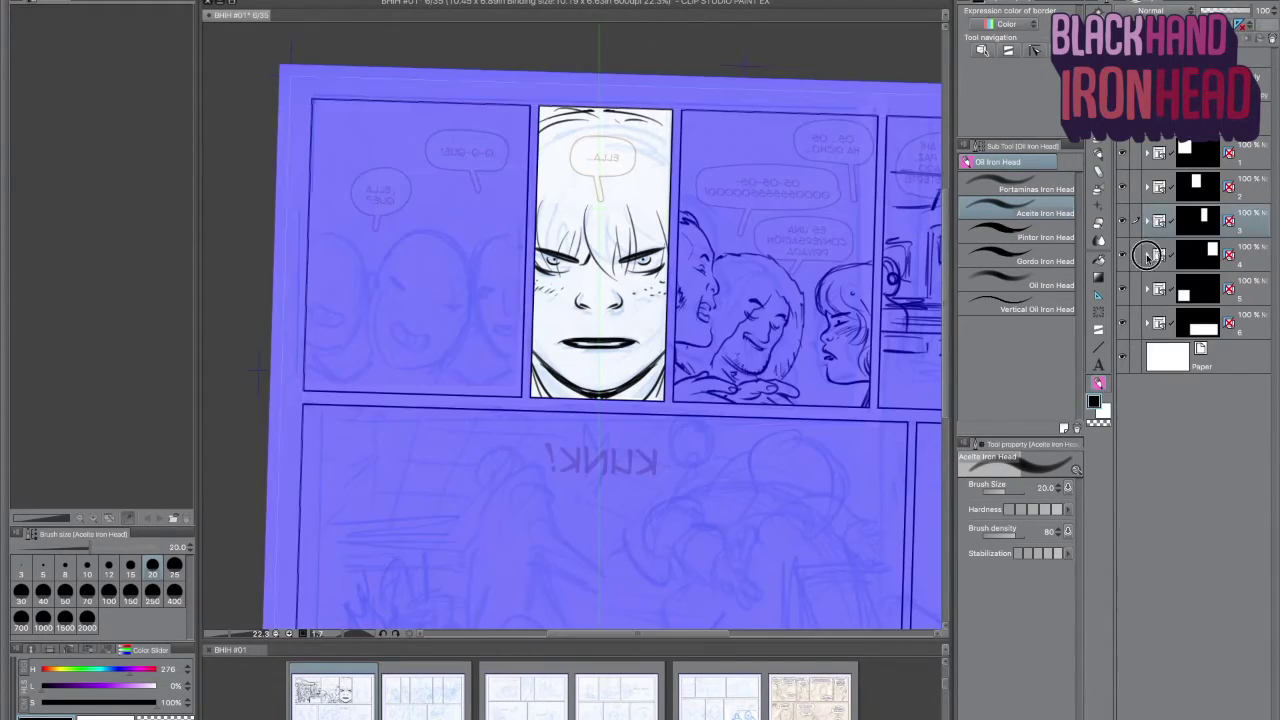
key("h")
mouse_move(691, 469)
left_mouse_down()
mouse_move(666, 340)
mouse_move(677, 363)
mouse_move(695, 345)
mouse_move(696, 376)
mouse_move(739, 378)
mouse_move(712, 373)
mouse_move(730, 368)
mouse_move(748, 290)
left_mouse_up()
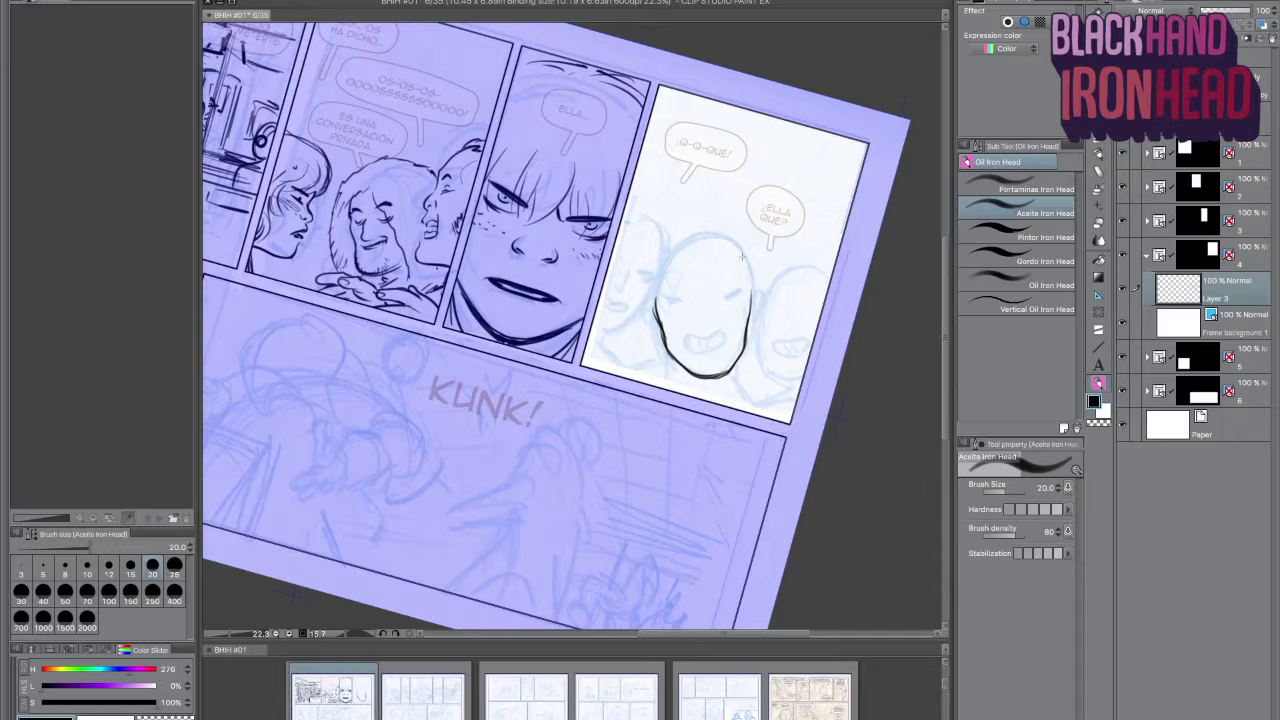
left_click_drag(663, 298, 696, 297)
left_click_drag(717, 296, 745, 289)
mouse_move(705, 301)
left_mouse_down()
mouse_move(684, 341)
mouse_move(716, 348)
left_mouse_up()
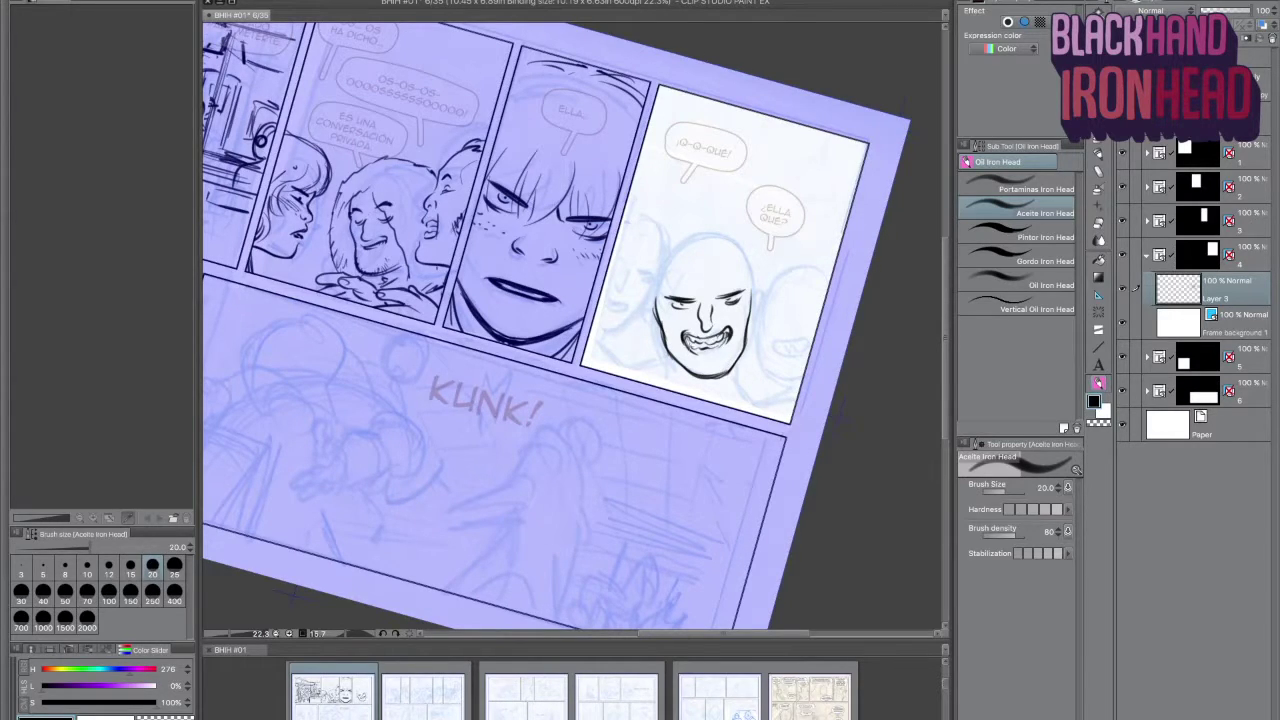
Erase and redraw the jaw and chin contour of the fourth panel's central man
key("e")
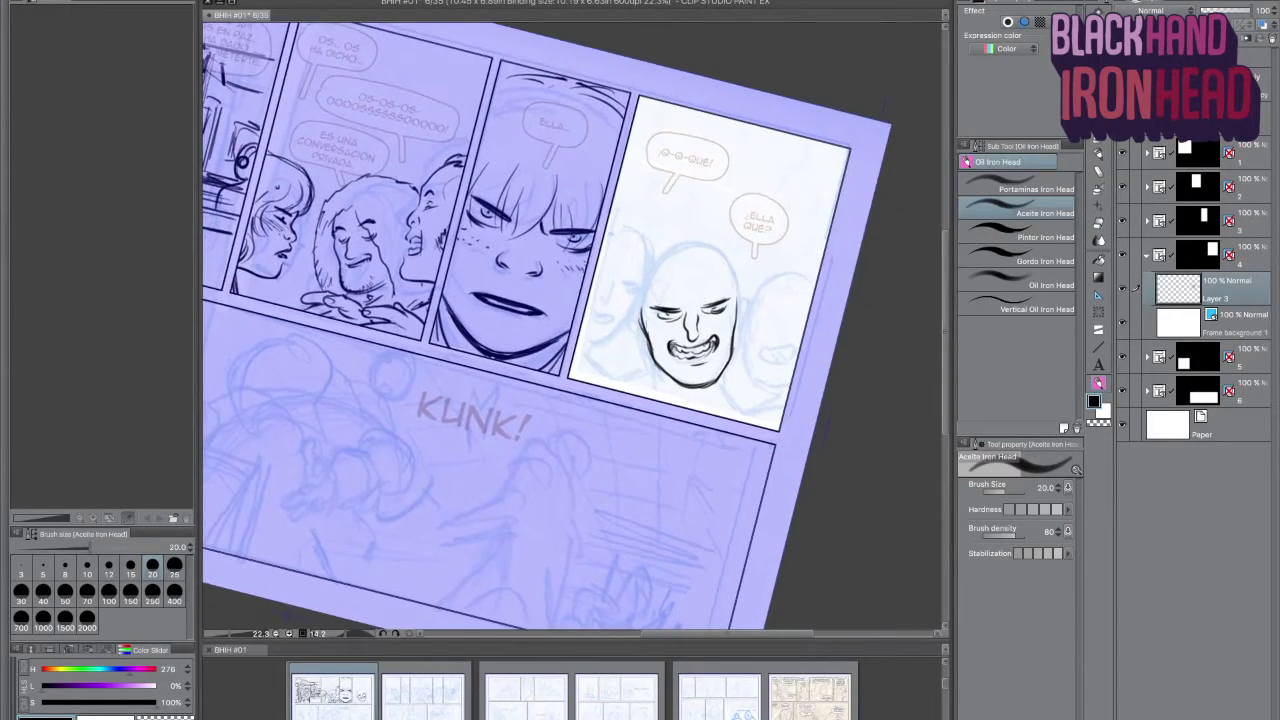
mouse_move(648, 340)
left_mouse_down()
mouse_move(728, 354)
mouse_move(736, 312)
mouse_move(726, 369)
mouse_move(700, 395)
left_mouse_up()
key("b")
left_click_drag(730, 350, 712, 390)
key("e")
key("b")
left_click_drag(650, 343, 686, 386)
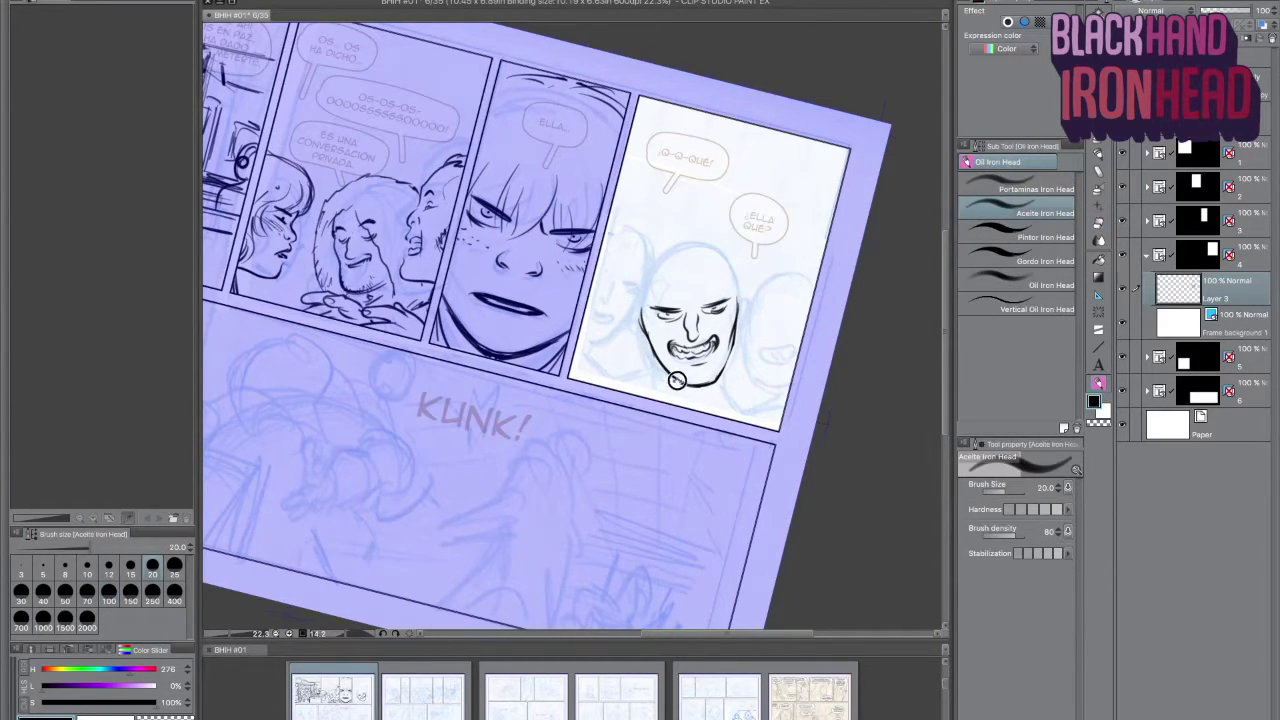
Ink the central man's jagged hairline, the first side strands of hair and two thumbs-up hands
mouse_move(662, 330)
left_mouse_down()
mouse_move(690, 302)
mouse_move(748, 396)
left_mouse_up()
left_click_drag(650, 266, 634, 352)
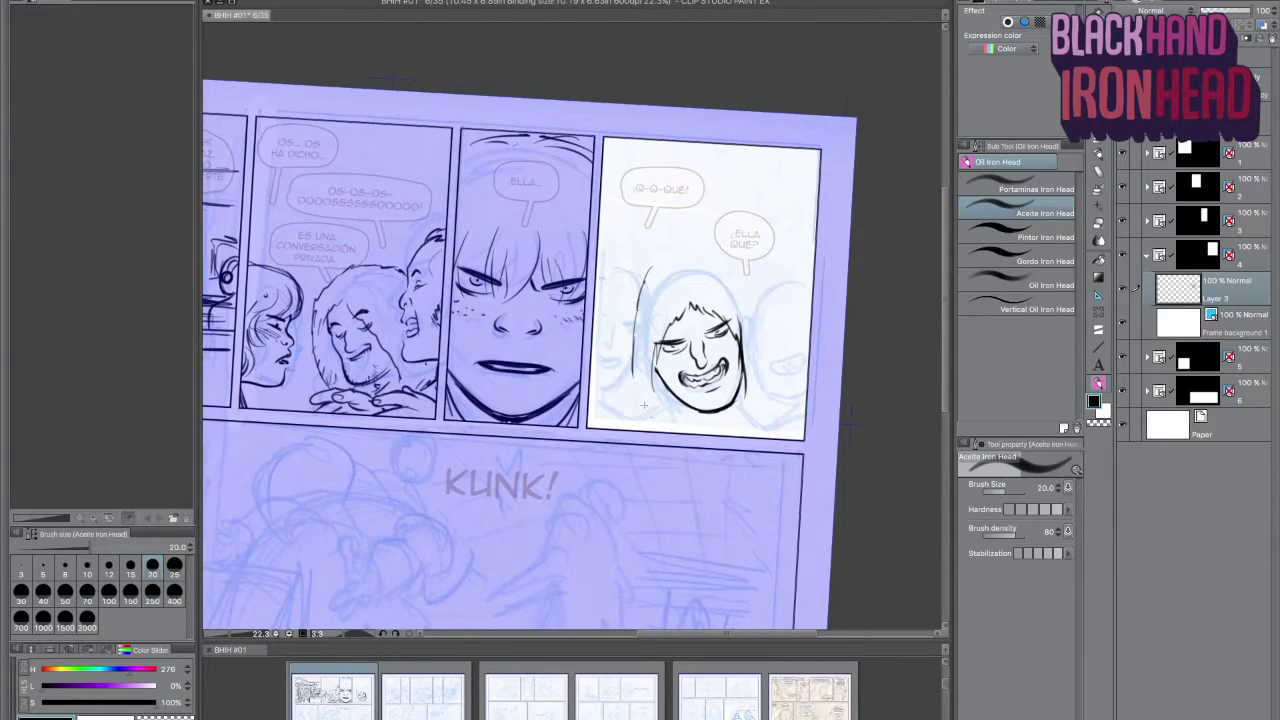
mouse_move(663, 422)
left_mouse_down()
mouse_move(825, 396)
mouse_move(688, 364)
mouse_move(780, 362)
left_mouse_up()
left_click_drag(748, 322, 770, 342)
mouse_move(754, 320)
left_mouse_down()
mouse_move(786, 366)
mouse_move(770, 292)
mouse_move(788, 308)
left_mouse_up()
left_click_drag(774, 352, 798, 320)
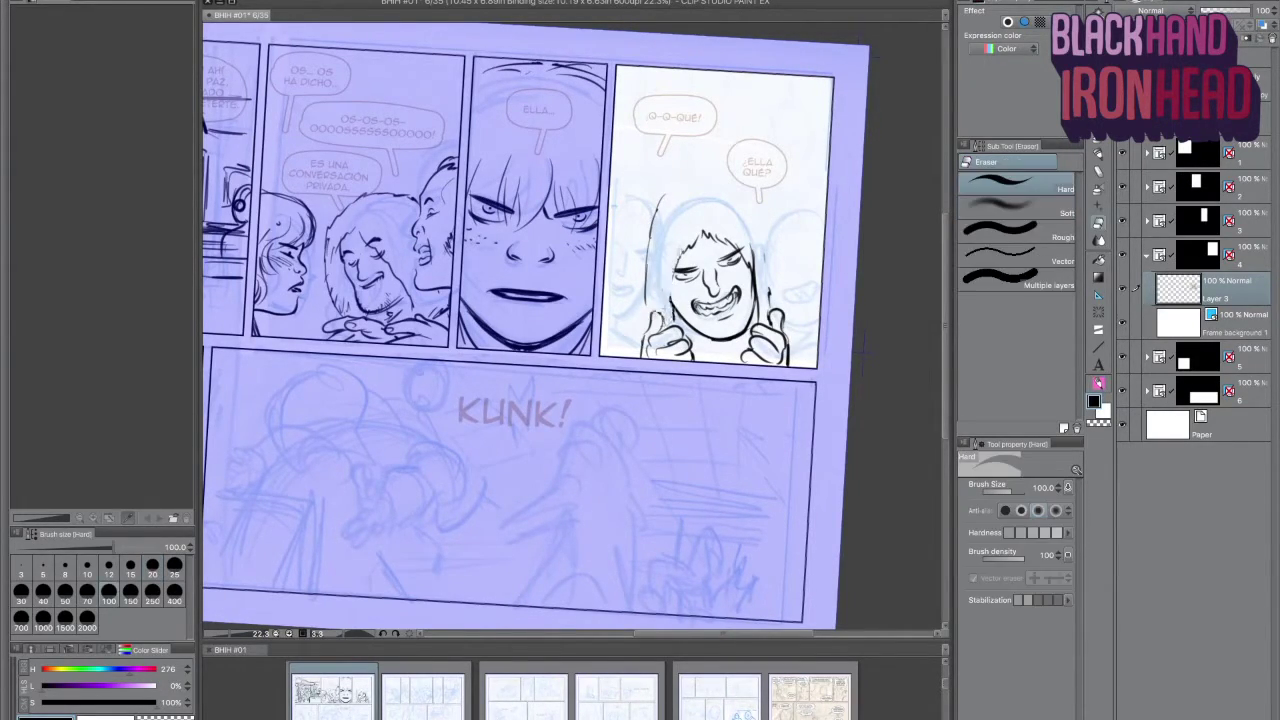
Ink the long hair around the central man's head, clearing overlapping lines and redrawing the side strands
left_click_drag(662, 186, 640, 340)
key("ctrl+z")
mouse_move(660, 192)
left_mouse_down()
mouse_move(636, 332)
mouse_move(758, 200)
mouse_move(782, 304)
left_mouse_up()
key("e")
mouse_move(690, 220)
left_mouse_down()
mouse_move(736, 256)
mouse_move(662, 322)
left_mouse_up()
key("p")
left_click_drag(696, 250, 736, 232)
left_click_drag(646, 254, 632, 326)
left_click_drag(646, 226, 632, 334)
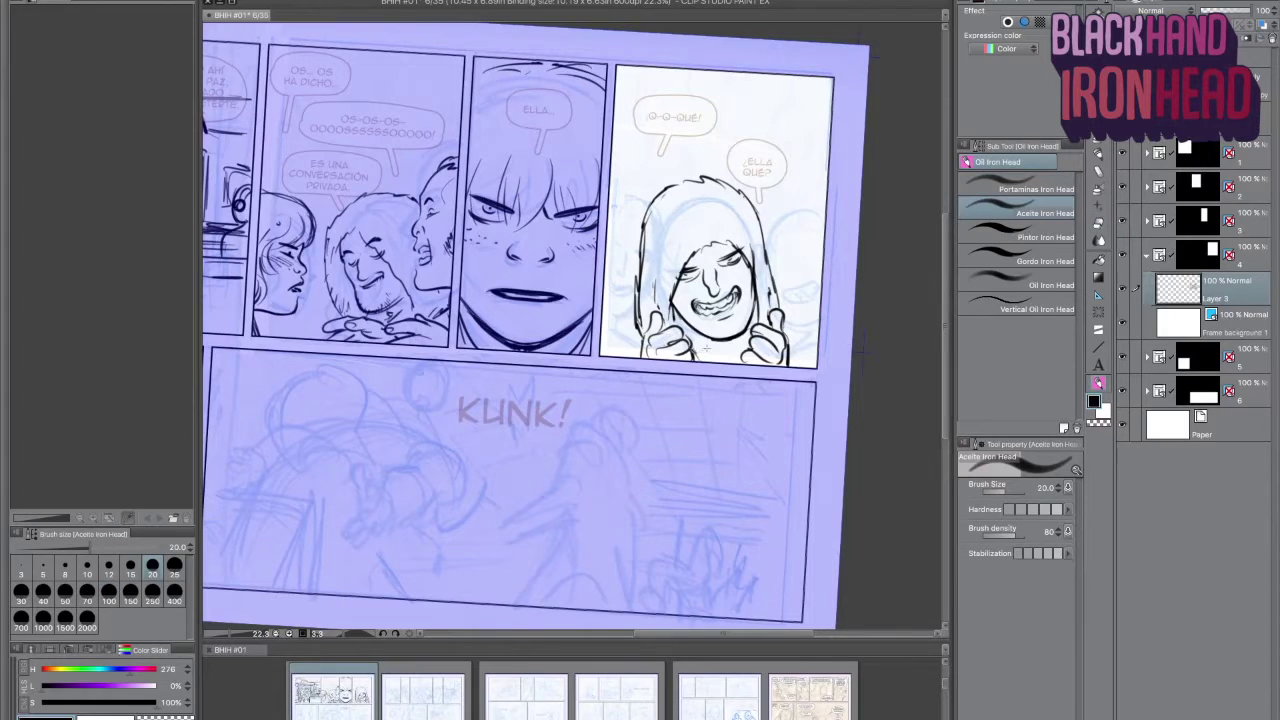
Replace the central man's toothy grin with a smirk and narrow his stubbled chin
mouse_move(684, 286)
left_mouse_down()
mouse_move(662, 318)
mouse_move(736, 314)
mouse_move(732, 302)
left_mouse_up()
key("e")
key("p")
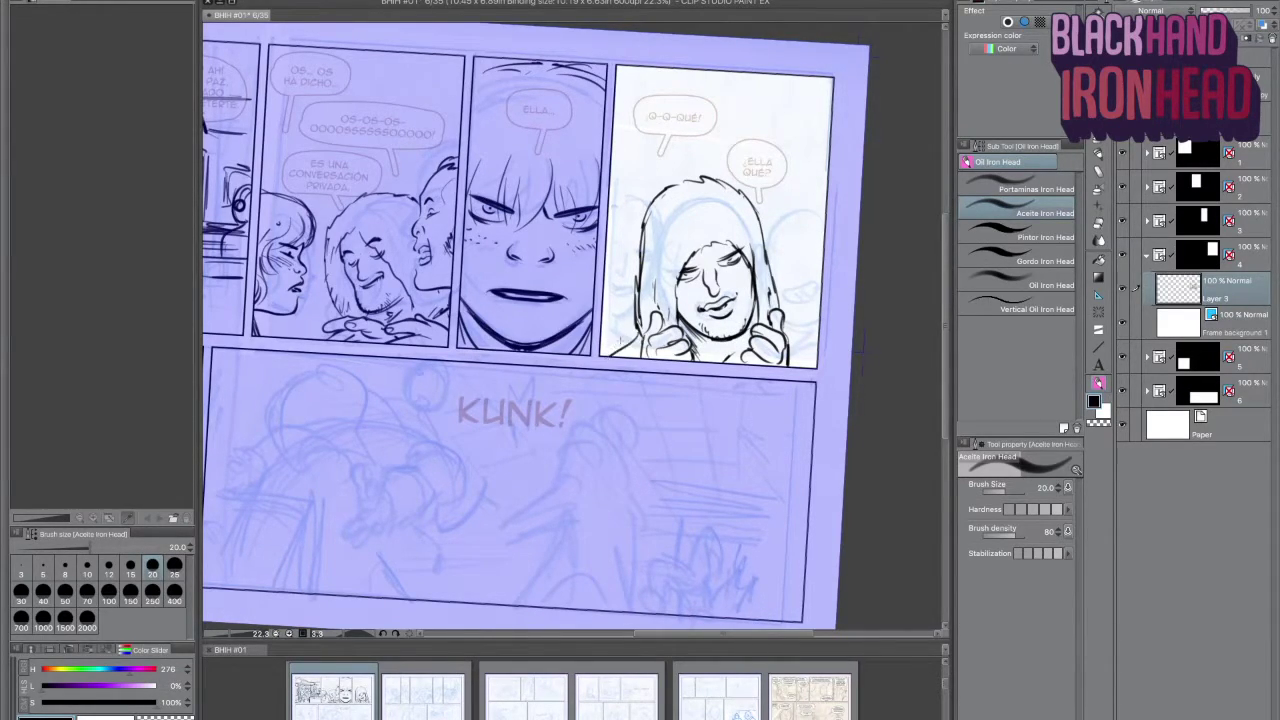
Adjust the central man's inked drawing with a transform and check it in mirrored view
key("ctrl+t")
mouse_move(811, 200)
left_mouse_down()
mouse_move(746, 252)
mouse_move(755, 238)
left_mouse_up()
key("Return")
key("h")
left_click_drag(771, 514, 569, 259)
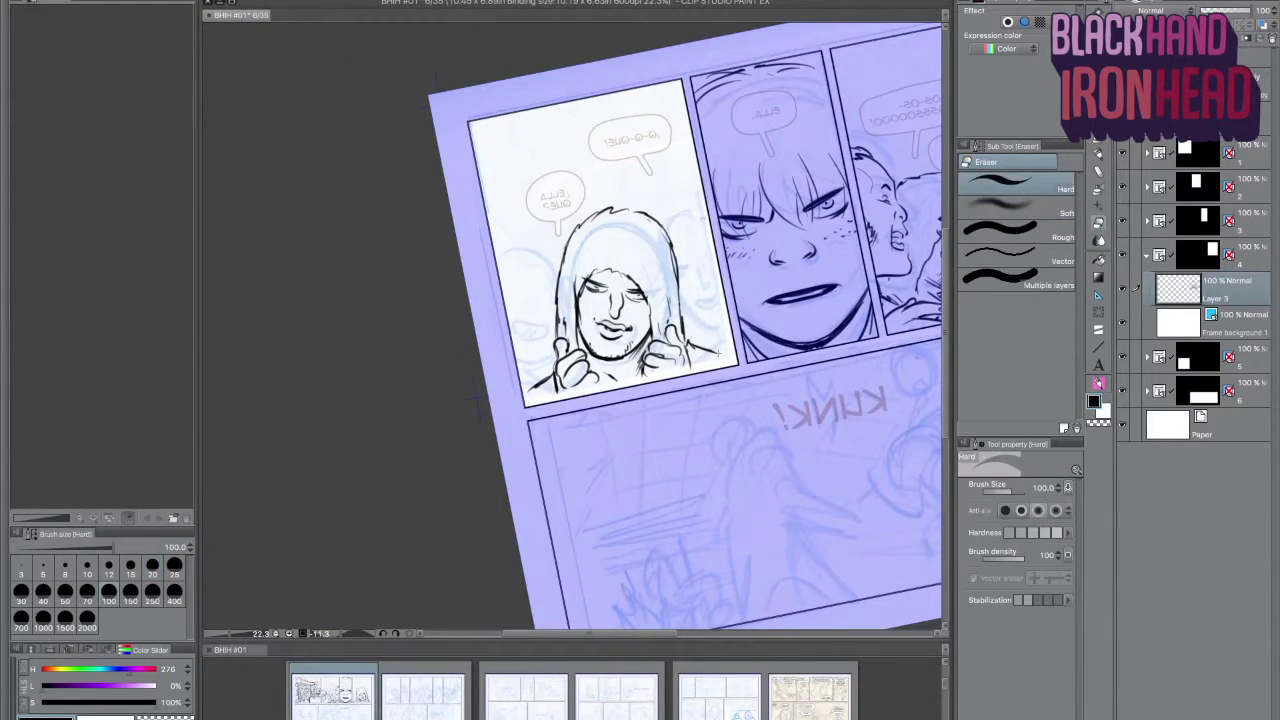
key("at")
key("h")
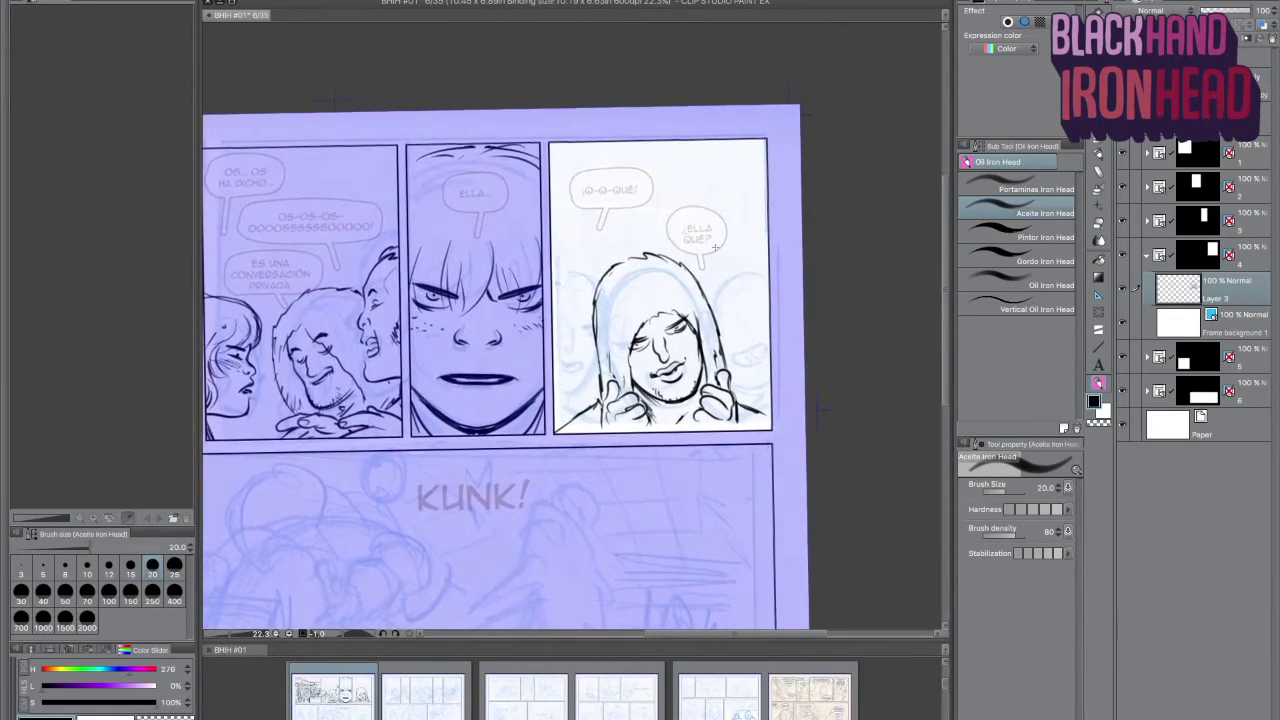
Ink the spiky-haired, grinning man at the fourth panel's right edge, redoing his head contour
key("ctrl+z")
mouse_move(714, 306)
left_mouse_down()
mouse_move(726, 248)
mouse_move(767, 250)
left_mouse_up()
mouse_move(714, 282)
left_mouse_down()
mouse_move(710, 324)
mouse_move(750, 266)
mouse_move(724, 282)
mouse_move(770, 274)
left_mouse_up()
key("ctrl+z")
key("ctrl+z")
left_click_drag(708, 308, 734, 242)
left_click_drag(714, 264, 767, 238)
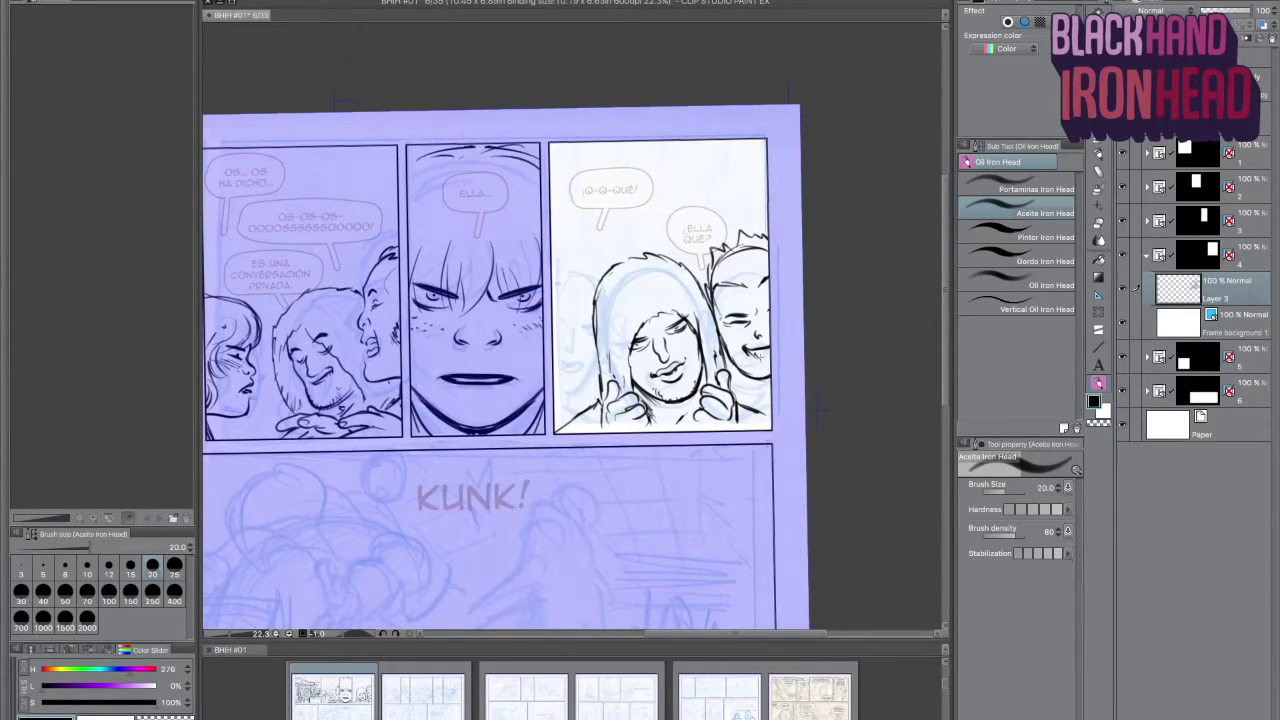
Clean up and redraw the spiky-haired man's chin and jaw beside the raised thumb
key("e")
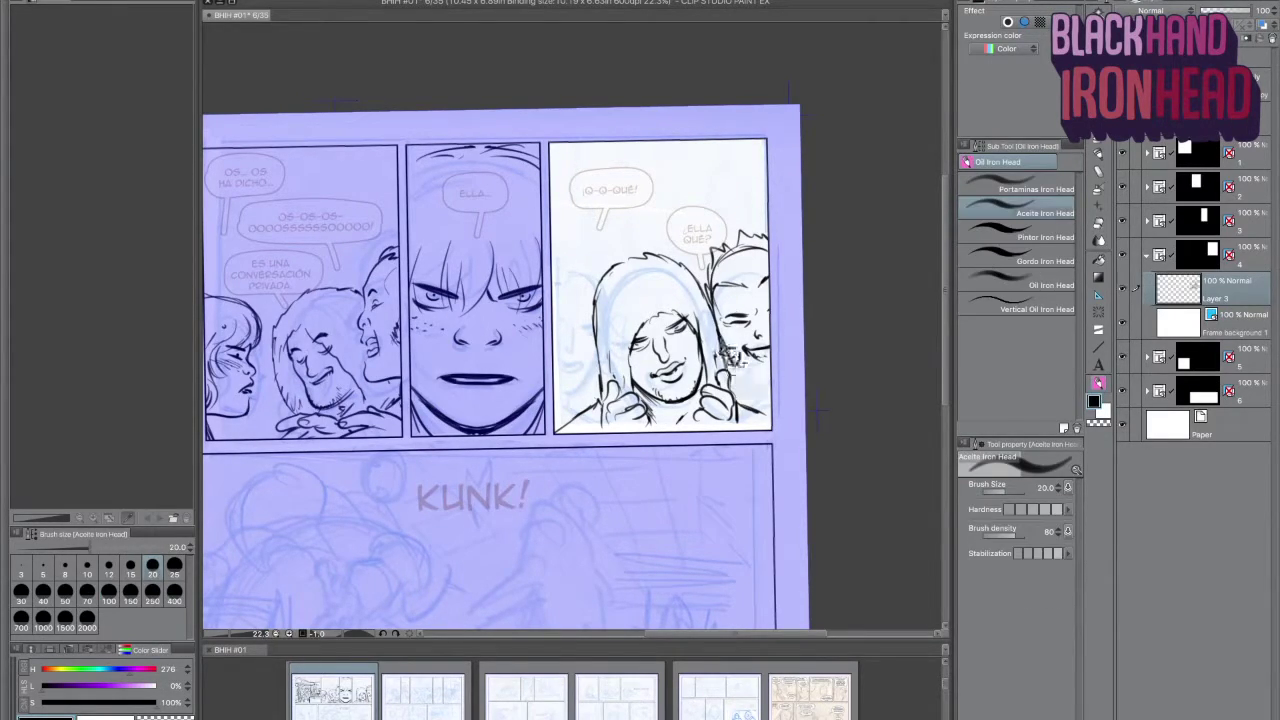
key("b")
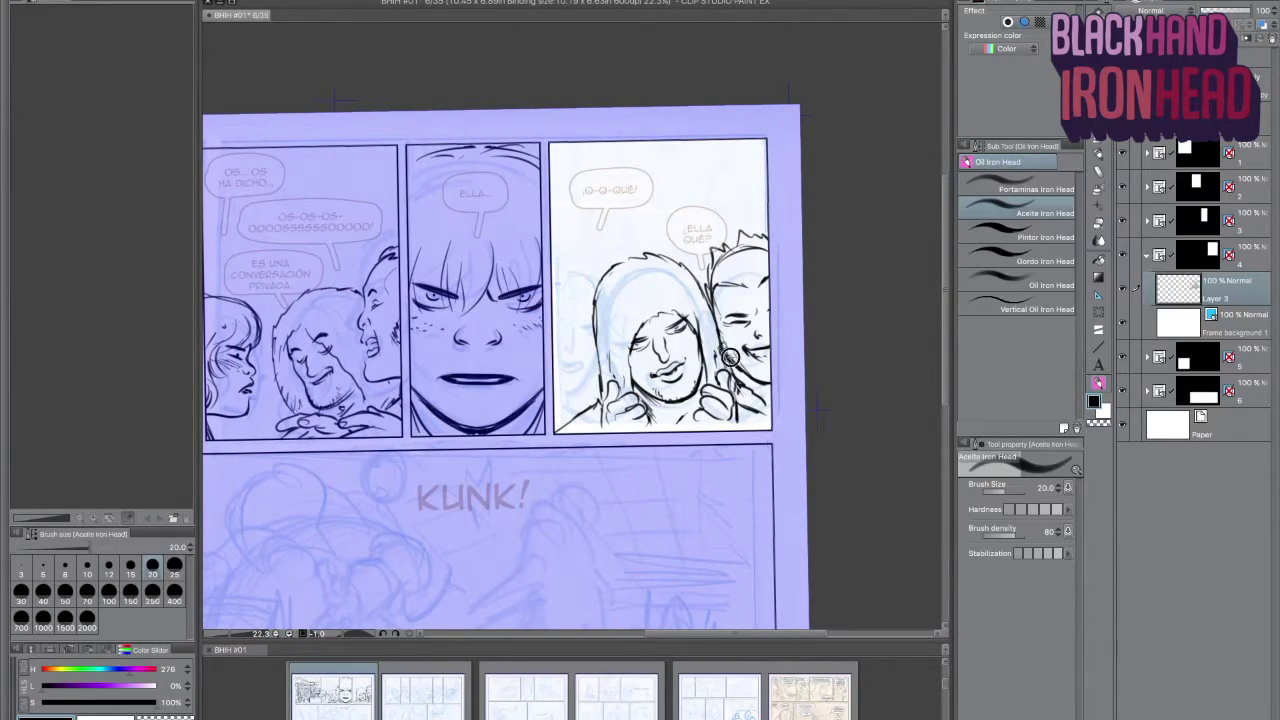
left_click_drag(596, 422, 625, 398)
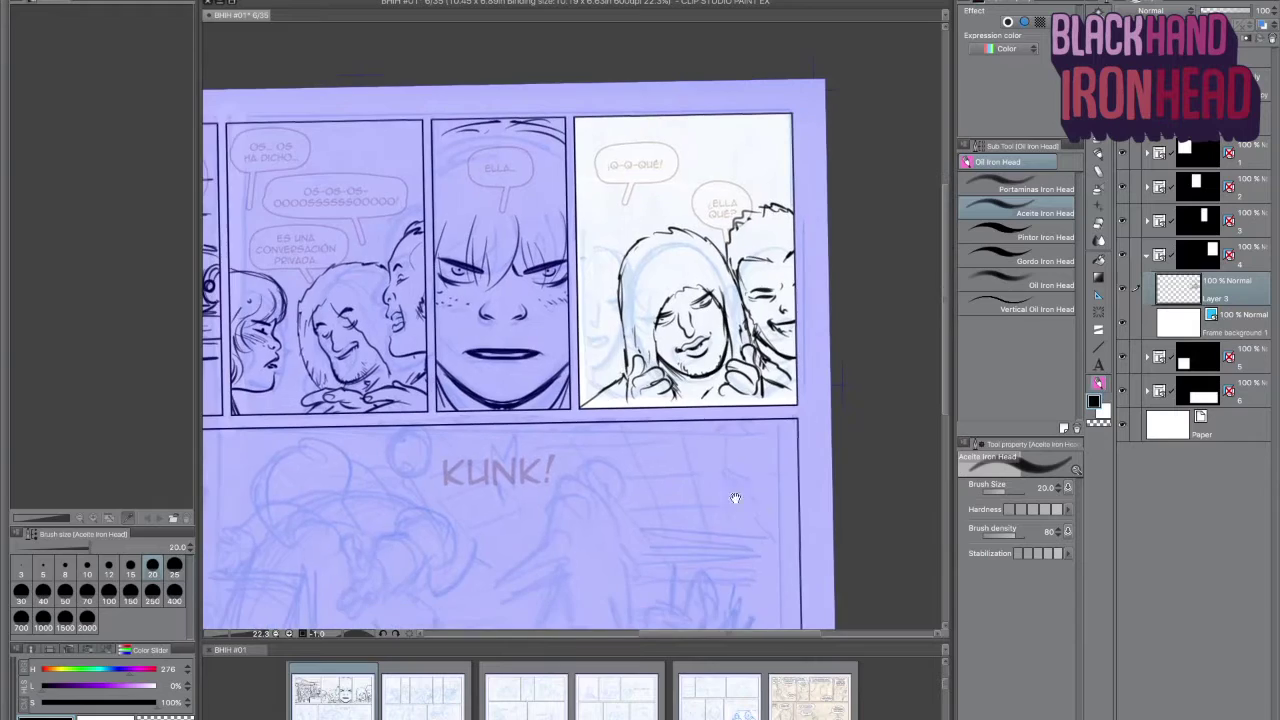
Ink the smirking man at the fourth panel's left edge, cleaning up his jaw and neck
left_click_drag(820, 526, 836, 466)
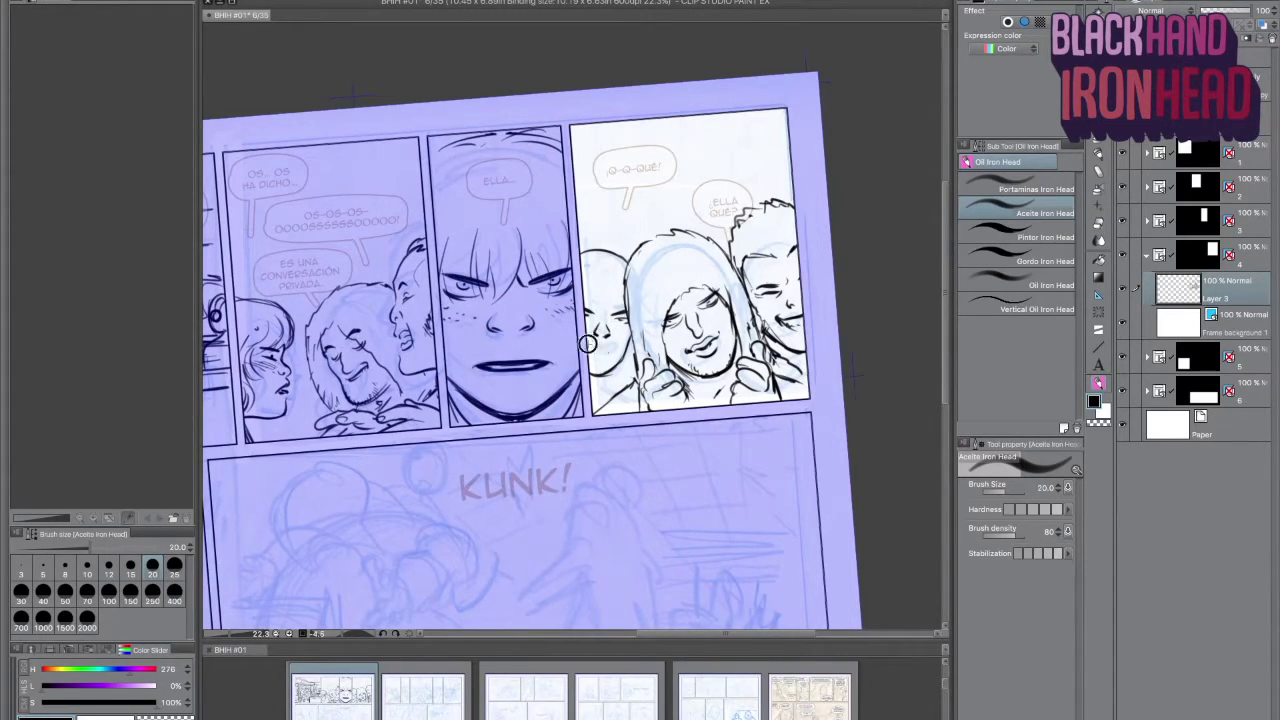
left_click_drag(586, 345, 600, 357)
key("e")
key("p")
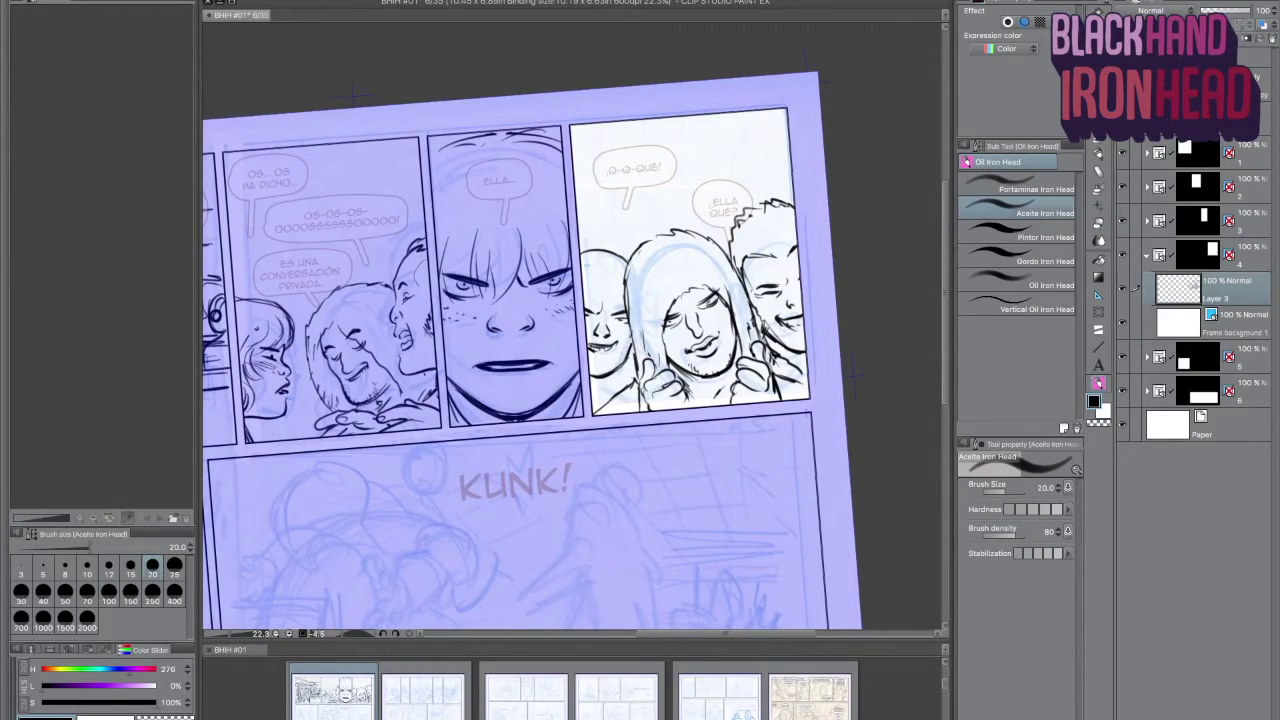
Swap the positions of the "¿Ella qué?" and "¡Q-q-qué!" texts in the fourth panel
scroll(1200, 400, "up", 5)
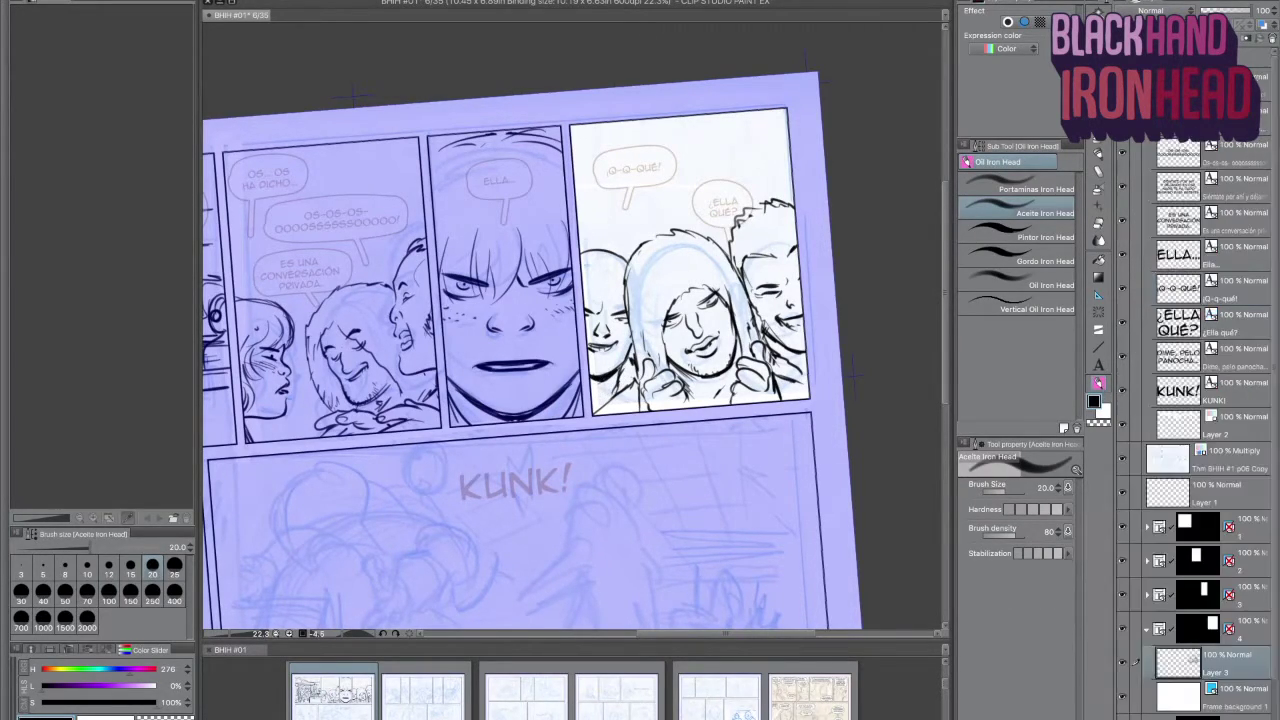
key("o")
left_click_drag(728, 206, 652, 130)
left_click_drag(652, 176, 738, 158)
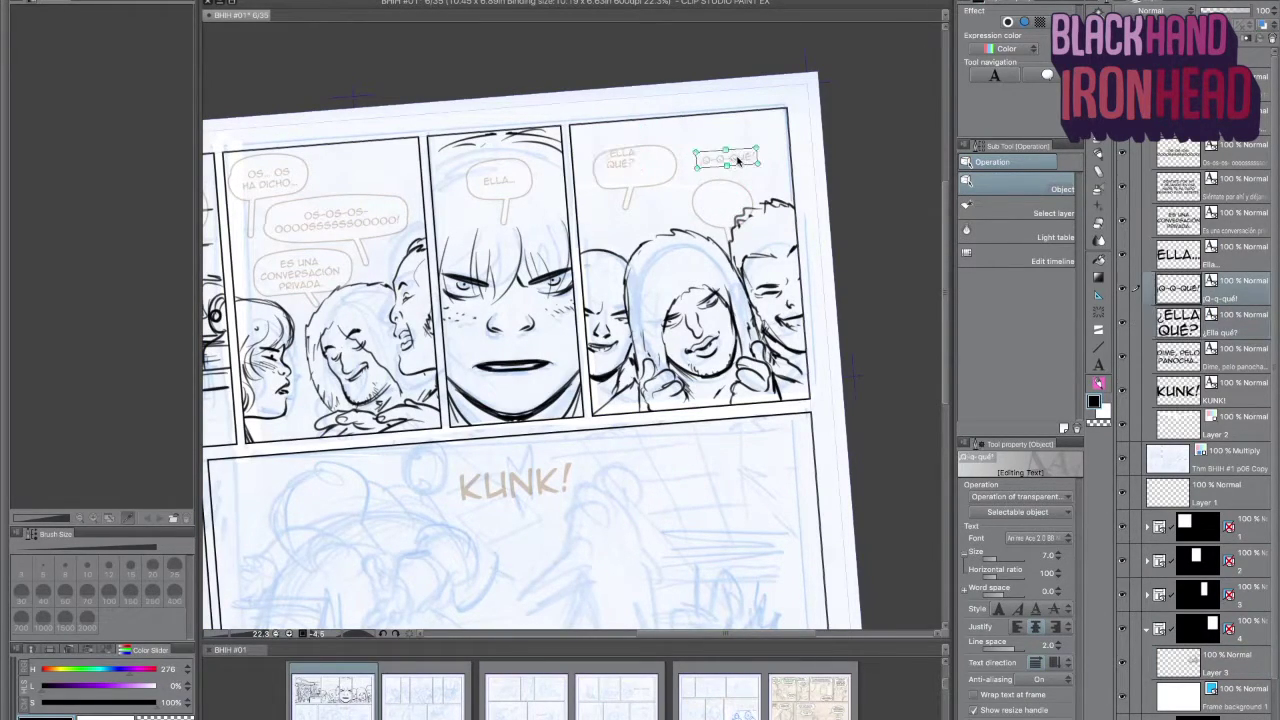
Lasso the fourth panel's two speech balloons, move each behind its relocated text, and flip the "¡Q-Q-QUÉ!" balloon horizontally
left_click(620, 160)
key("m")
mouse_move(615, 205)
left_mouse_down()
mouse_move(751, 245)
mouse_move(723, 160)
mouse_move(623, 149)
mouse_move(650, 220)
mouse_move(628, 228)
left_mouse_up()
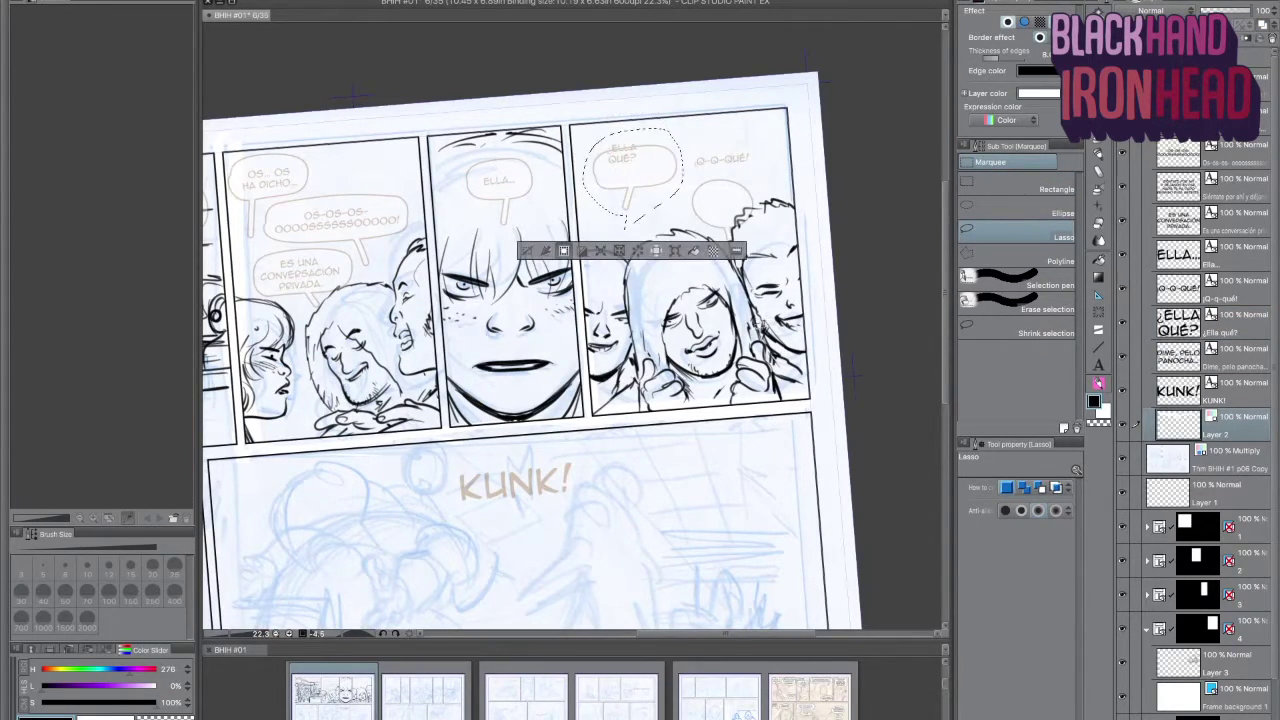
left_click_drag(700, 180, 705, 230)
left_click_drag(628, 216, 632, 214)
left_click_drag(700, 292, 640, 300)
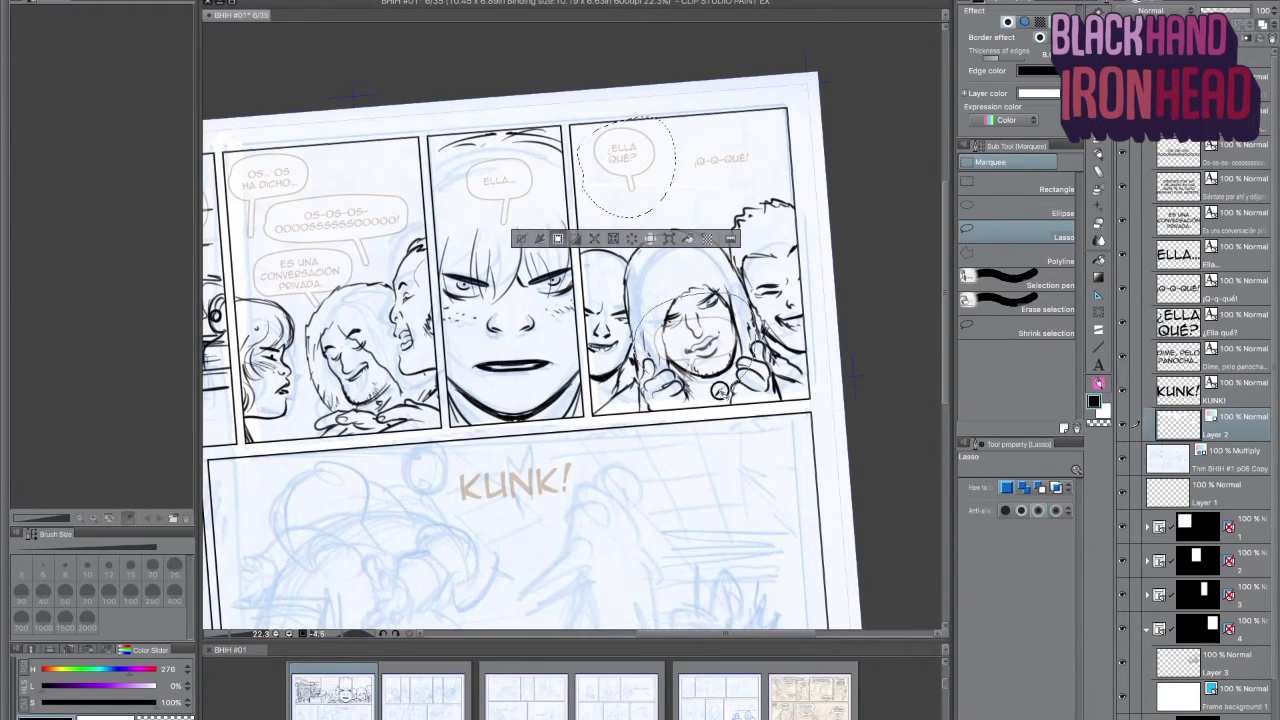
key("ctrl+t")
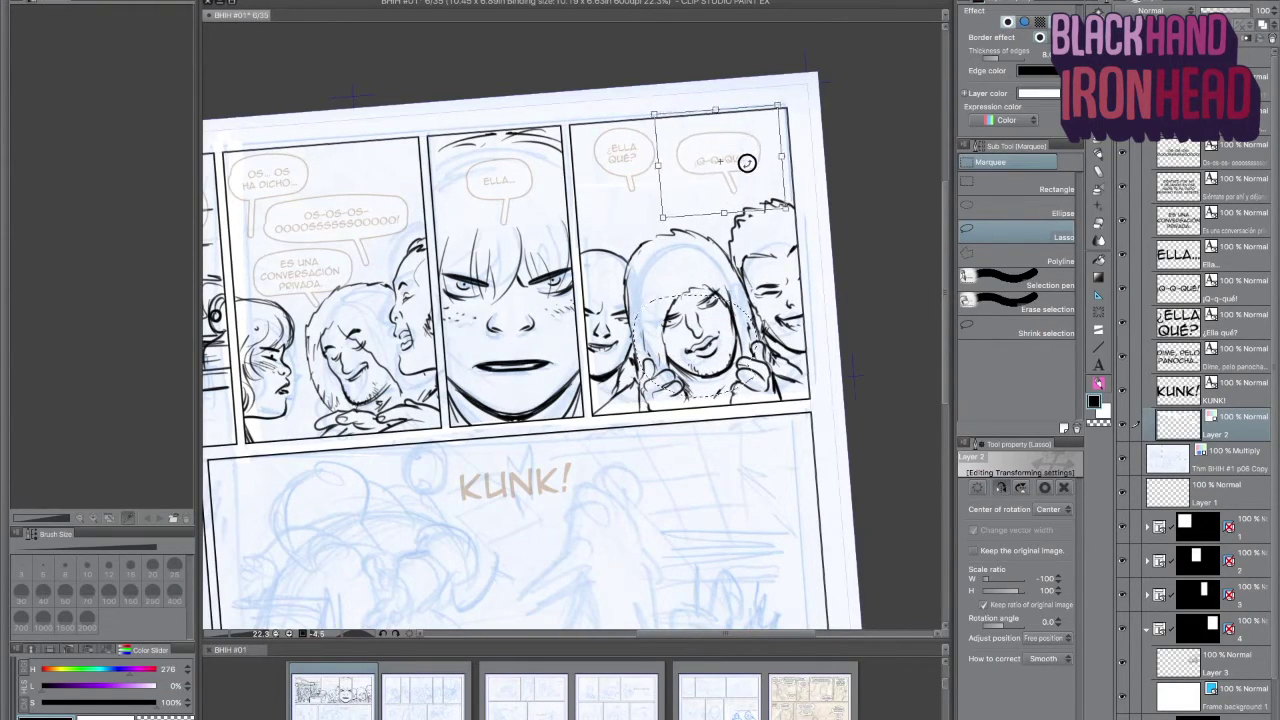
key("Return")
Move the fourth panel's three inked figures slightly upward on Layer 3
left_click(1178, 289)
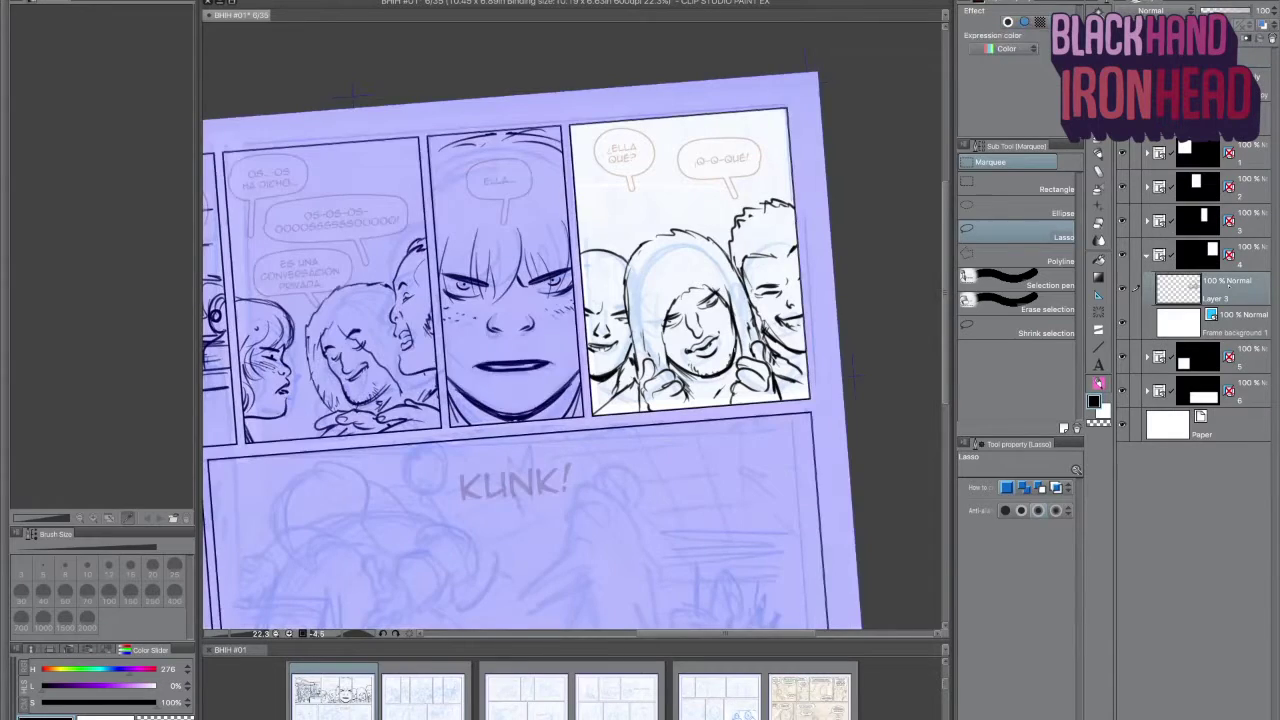
key("ctrl+t")
left_click_drag(693, 302, 691, 286)
key("Return")
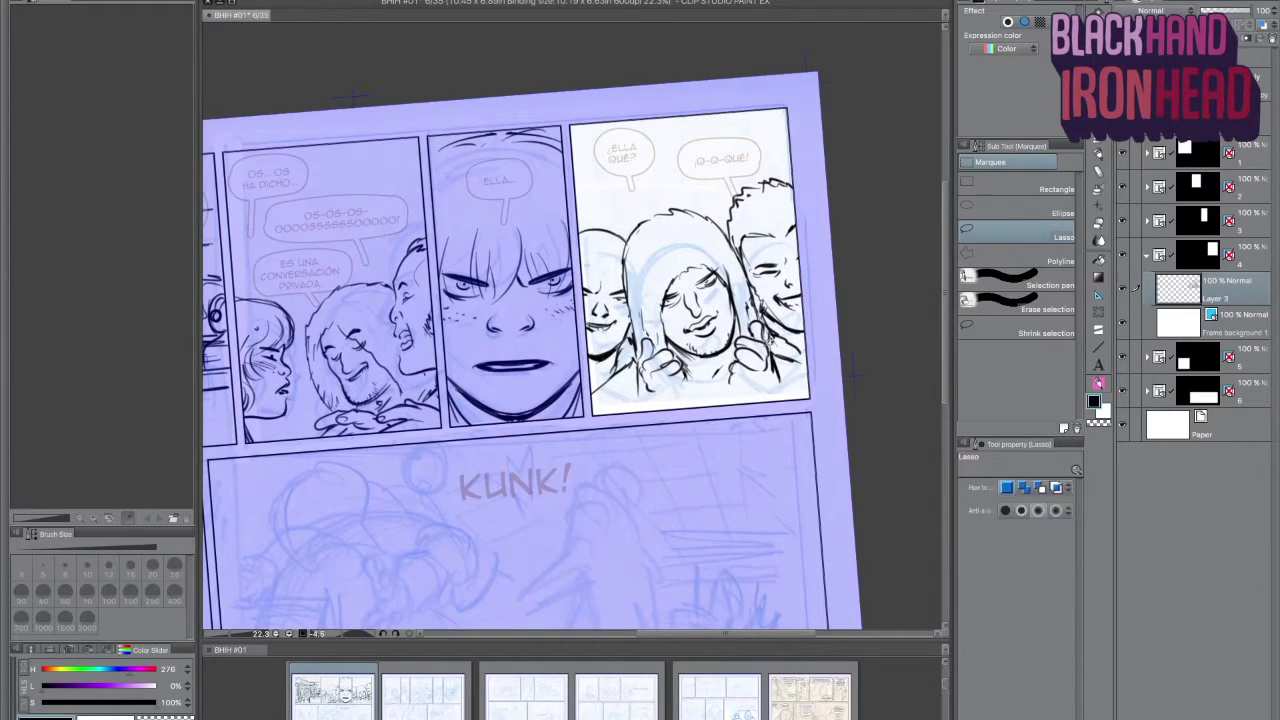
Remove the central man's two thumbs-up hands and undo the stray strokes made there
key("b")
left_click_drag(639, 378, 640, 410)
left_click_drag(664, 370, 698, 406)
key("ctrl+z")
key("ctrl+z")
key("ctrl+z")
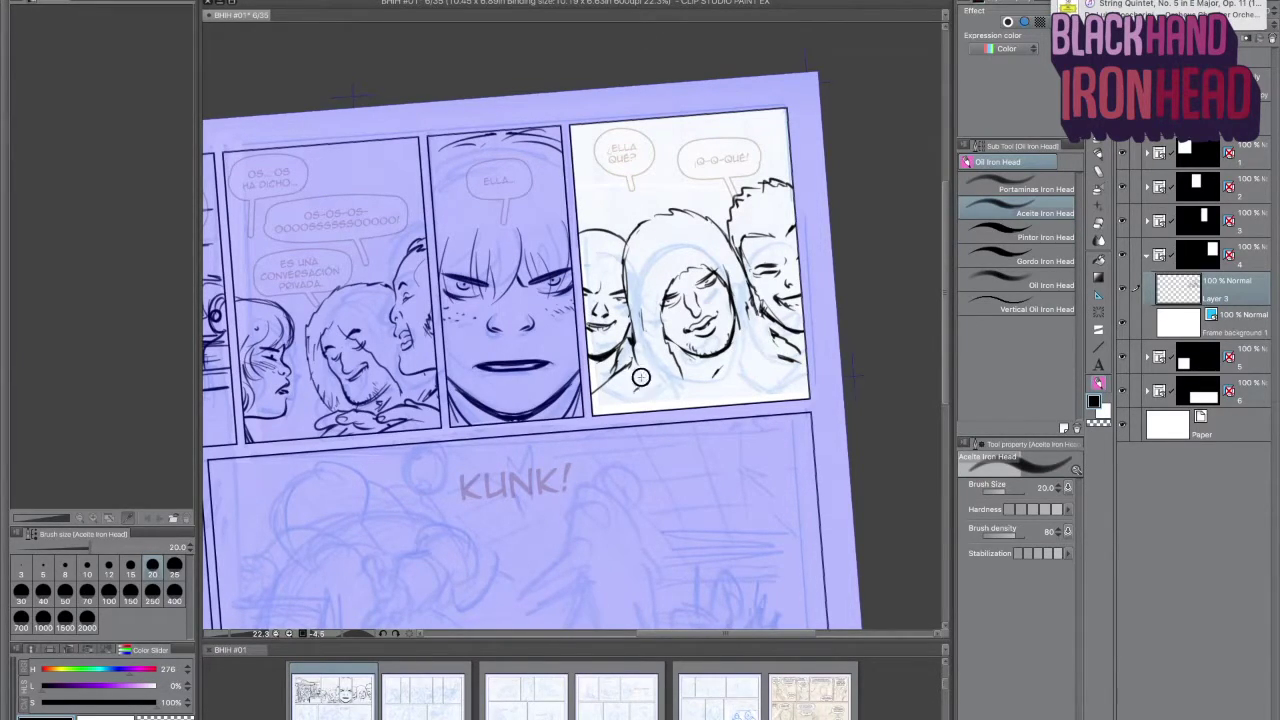
Ink an open, gesturing hand below the central man's face at the panel's lower edge
mouse_move(632, 382)
left_mouse_down()
mouse_move(620, 406)
mouse_move(648, 405)
left_mouse_up()
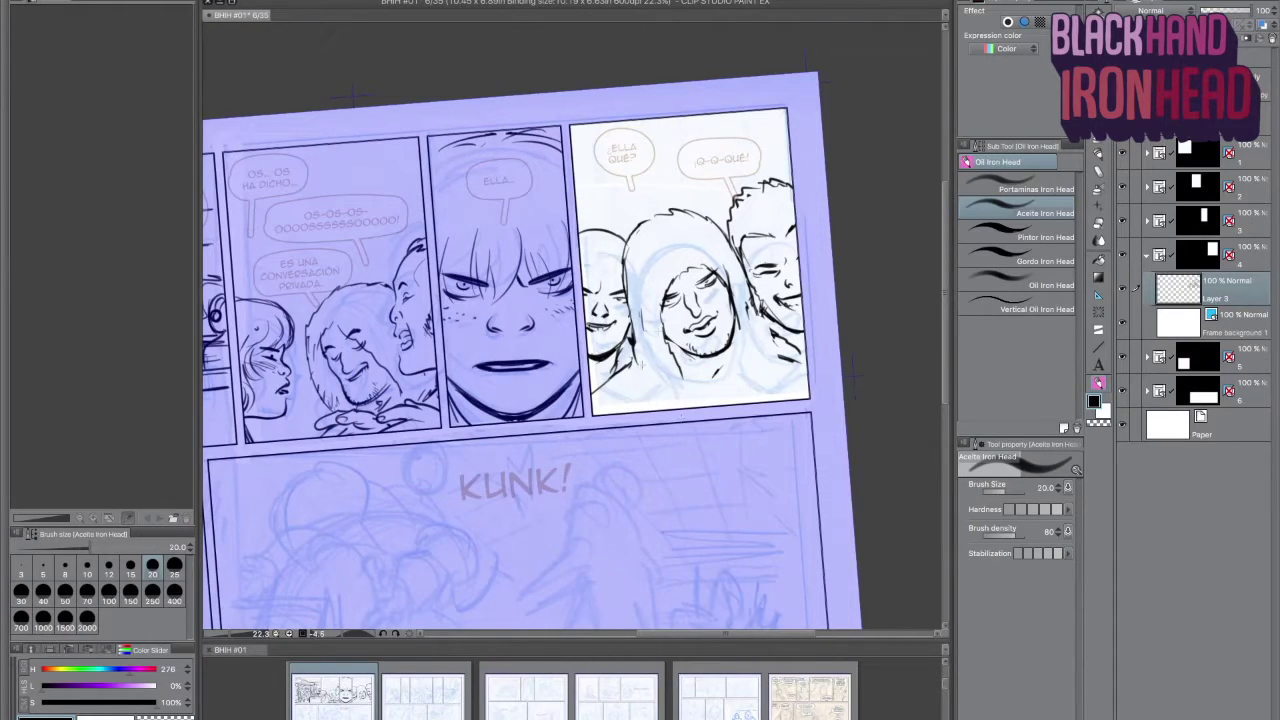
mouse_move(624, 400)
left_mouse_down()
mouse_move(665, 375)
mouse_move(665, 420)
left_mouse_up()
mouse_move(655, 346)
left_mouse_down()
mouse_move(636, 386)
mouse_move(668, 367)
mouse_move(684, 414)
left_mouse_up()
Copy and paste the open hand, flip the copy horizontally and place it on the other side of the central man
left_click_drag(620, 352, 690, 408)
key("ctrl+c")
key("ctrl+v")
key("ctrl+t")
left_click_drag(690, 348, 780, 323)
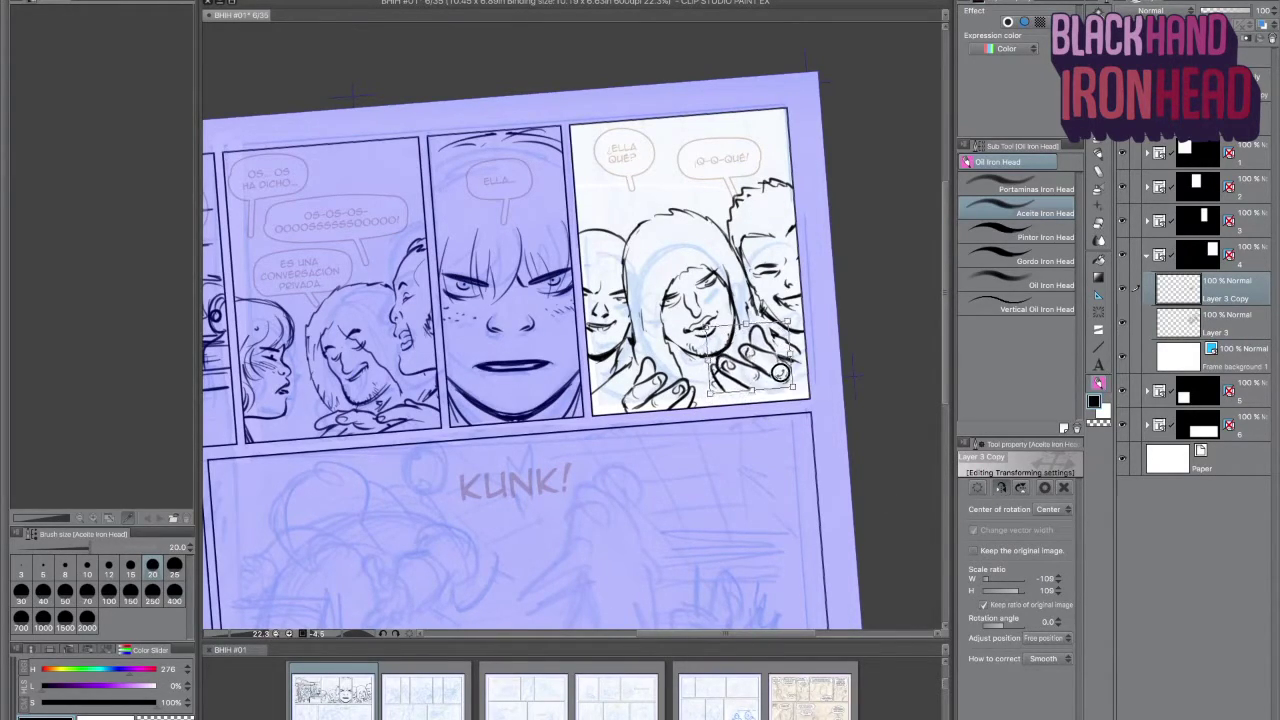
key("Return")
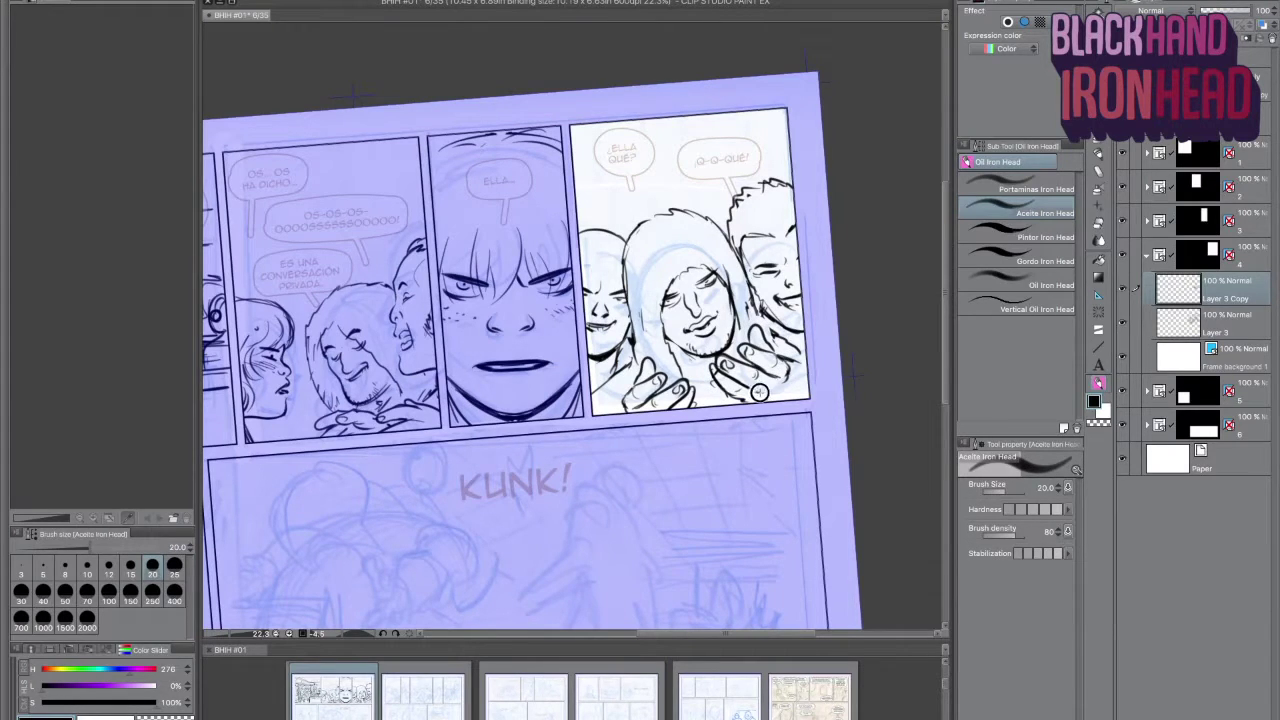
Ink the grinning man's profile with closed eye, nose, open mouth and stubbled chin on the fifth panel's Layer 3
scroll(760, 505, "down", 1)
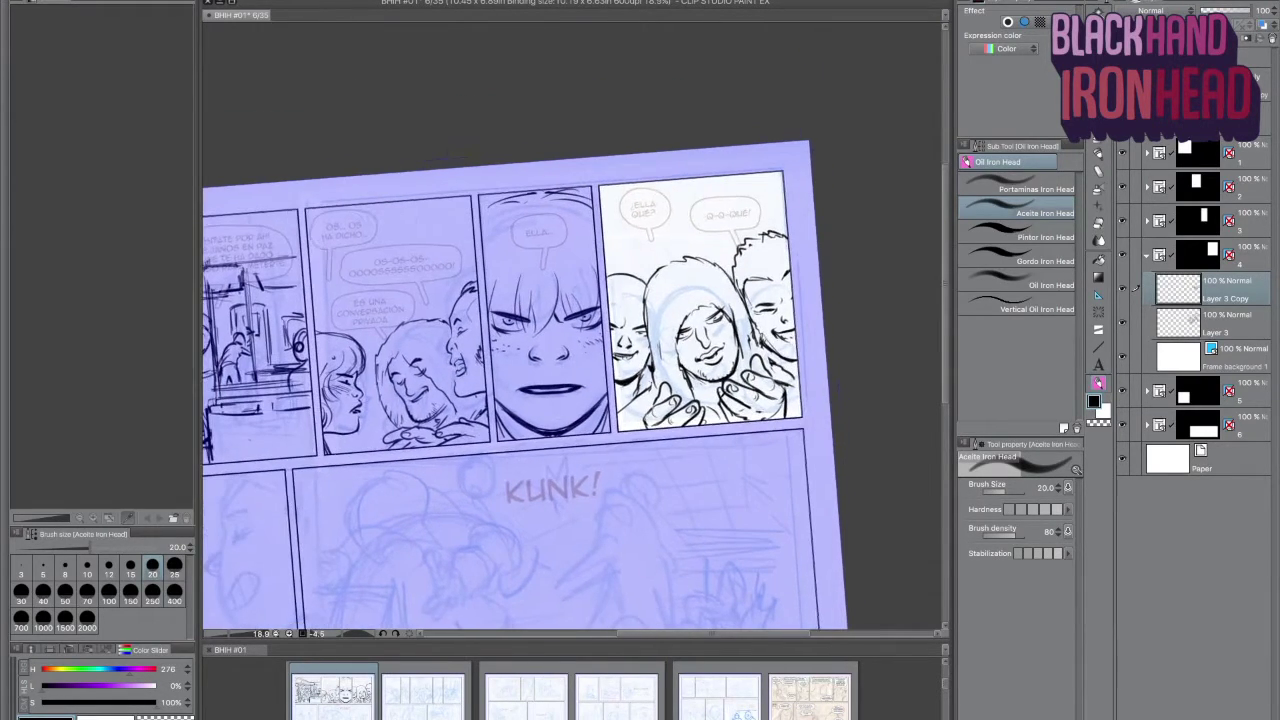
left_click_drag(770, 360, 920, 260)
left_click(1162, 288)
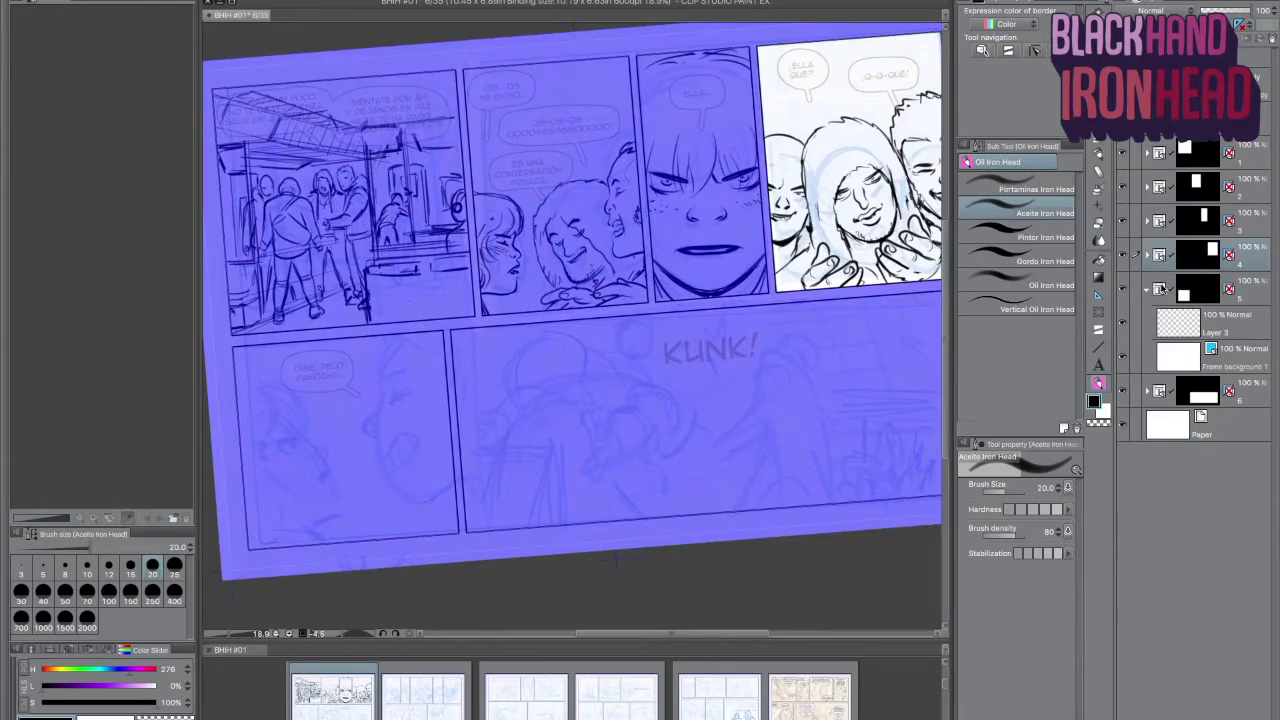
left_click(1185, 320)
left_click_drag(673, 556, 771, 528)
left_click_drag(497, 362, 495, 374)
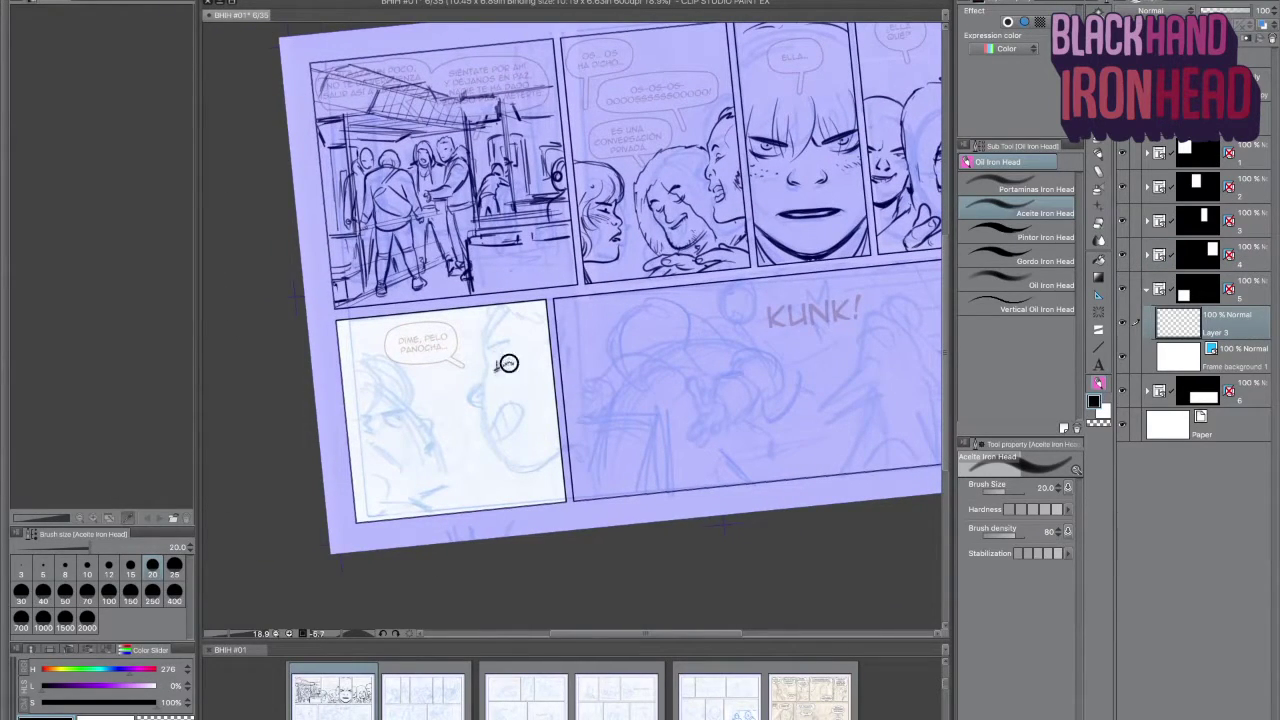
left_click_drag(722, 522, 695, 554)
mouse_move(455, 379)
left_mouse_down()
mouse_move(476, 372)
mouse_move(451, 390)
mouse_move(441, 430)
mouse_move(478, 456)
mouse_move(466, 480)
mouse_move(496, 488)
left_mouse_up()
scroll(460, 460, "down", 1)
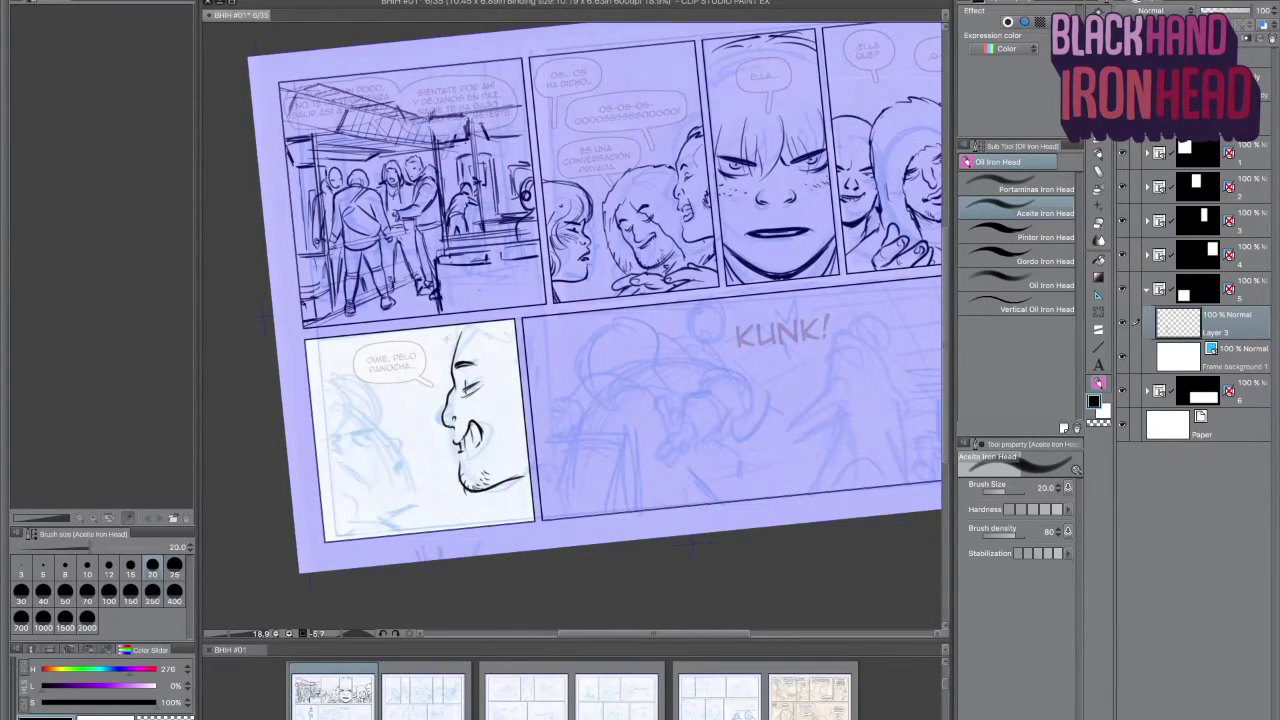
Ink the long hair framing the man's profile in the fifth panel, with strands above the forehead and below the jaw
left_click_drag(442, 342, 500, 400)
left_click_drag(484, 384, 522, 456)
left_click_drag(448, 358, 440, 400)
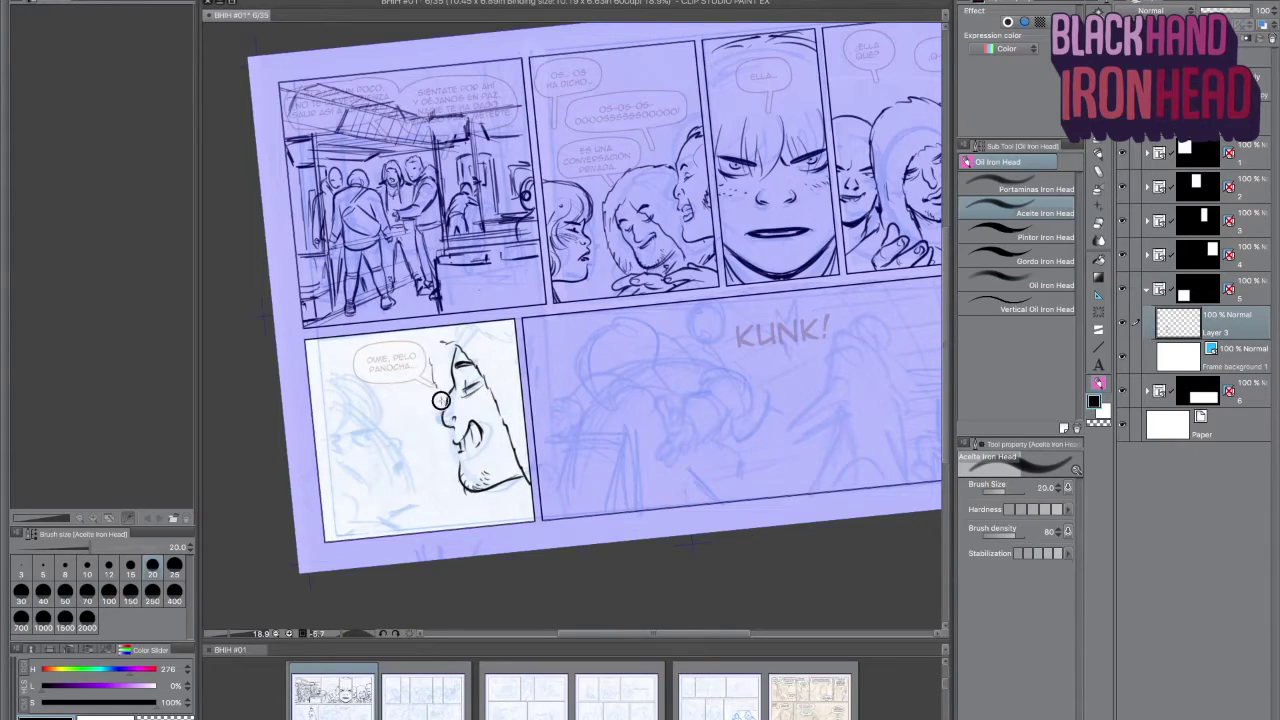
left_click_drag(440, 332, 436, 396)
left_click_drag(452, 330, 514, 350)
left_click_drag(500, 470, 530, 514)
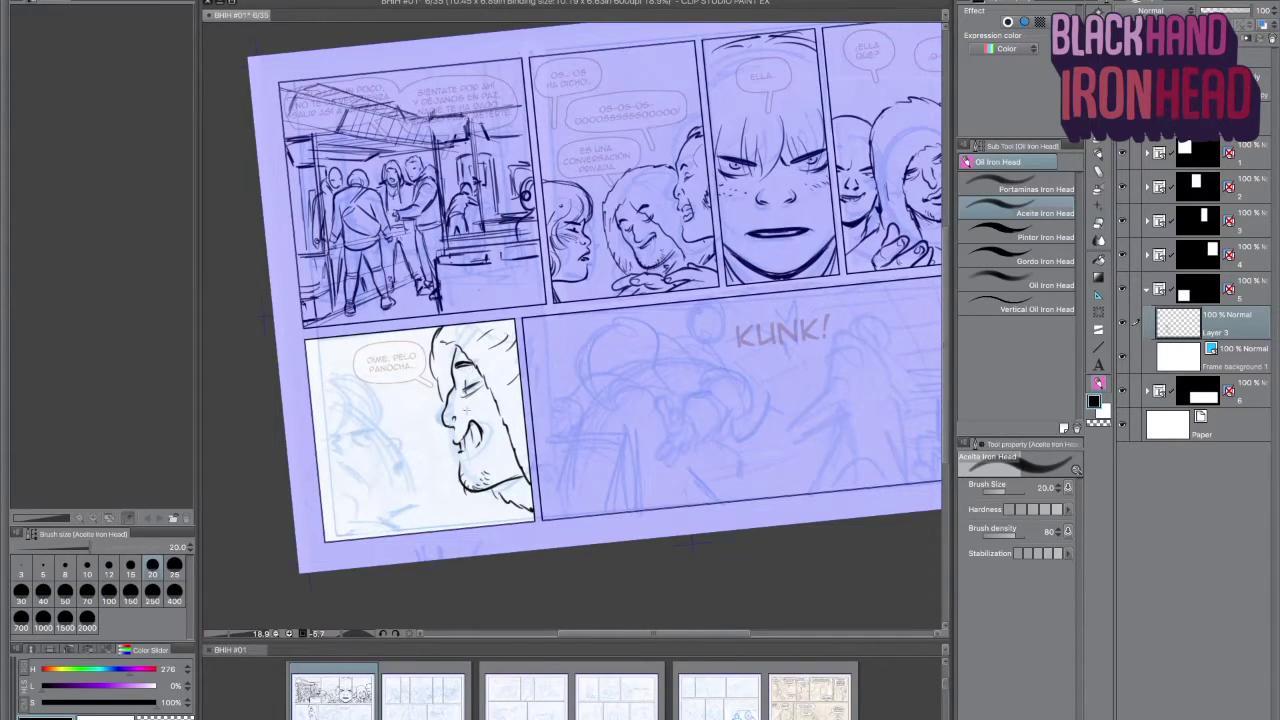
left_click_drag(470, 414, 490, 432)
key("h")
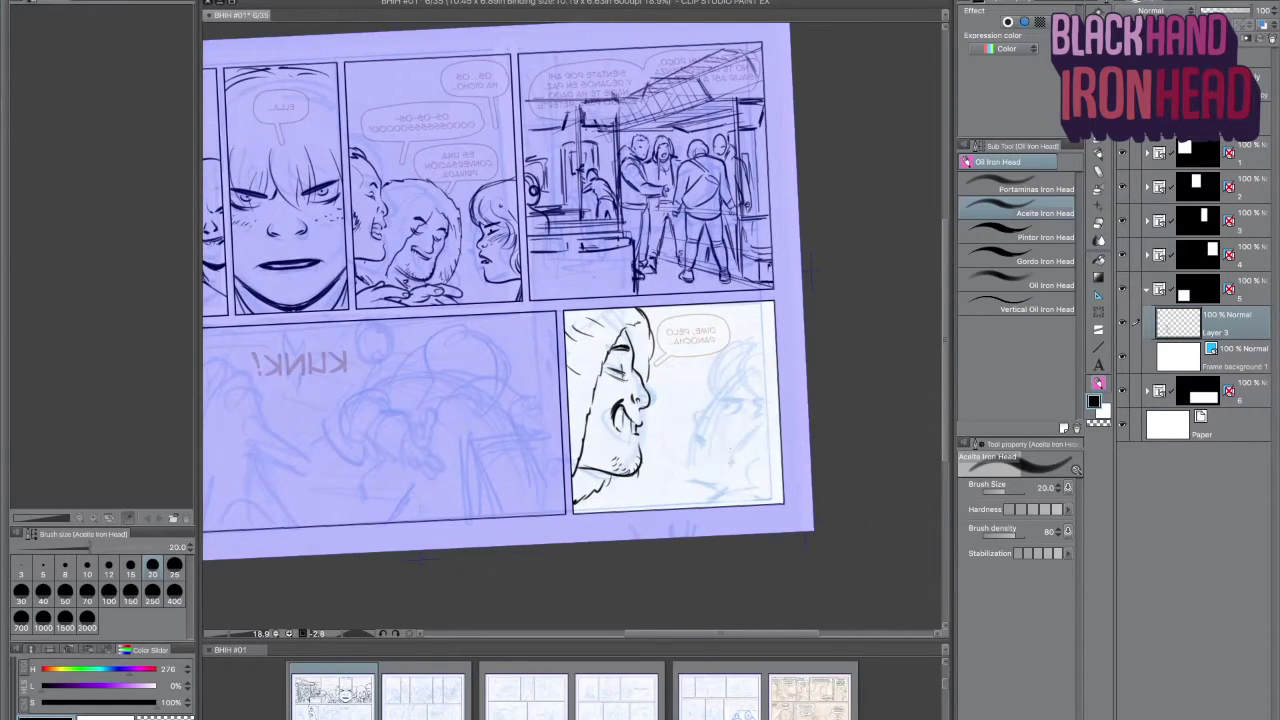
Ink the freckled girl's profile facing the grinning man in the fifth panel, with eye, pouting lips, jaw and loose fringed hair
key("minus")
mouse_move(719, 392)
left_mouse_down()
mouse_move(731, 383)
mouse_move(692, 430)
mouse_move(699, 440)
left_mouse_up()
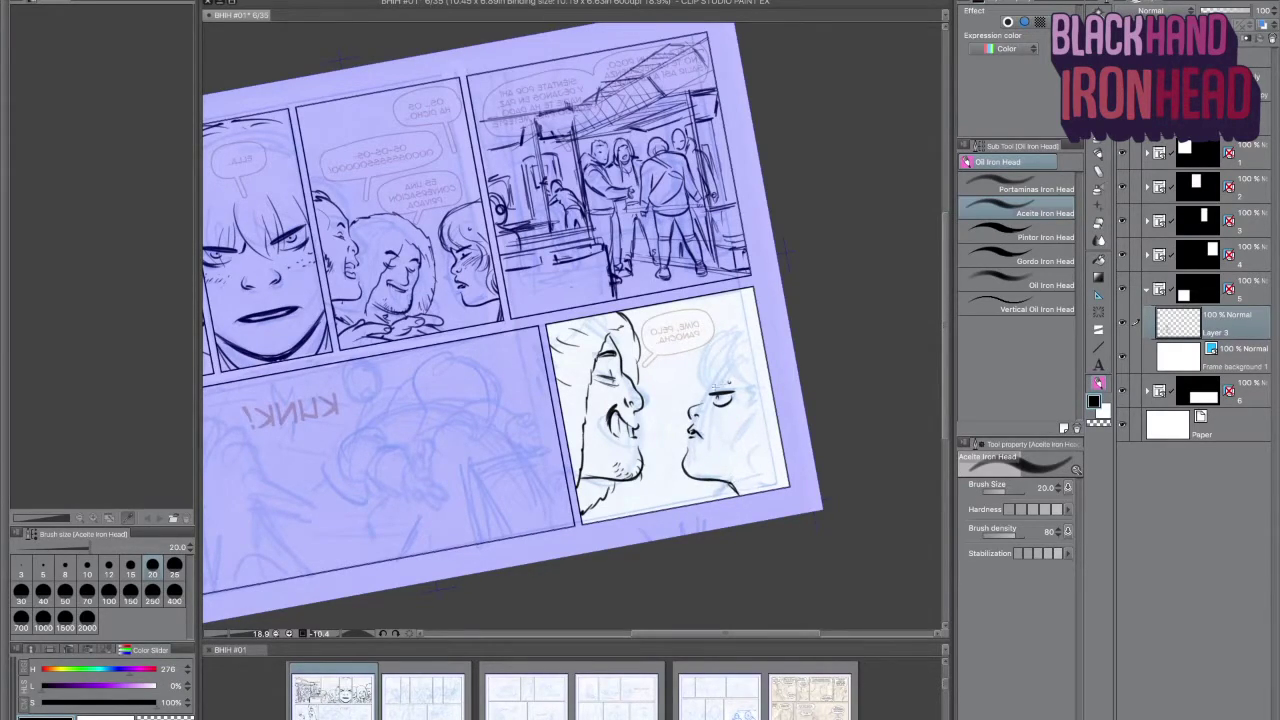
mouse_move(724, 340)
left_mouse_down()
mouse_move(706, 380)
mouse_move(784, 472)
left_mouse_up()
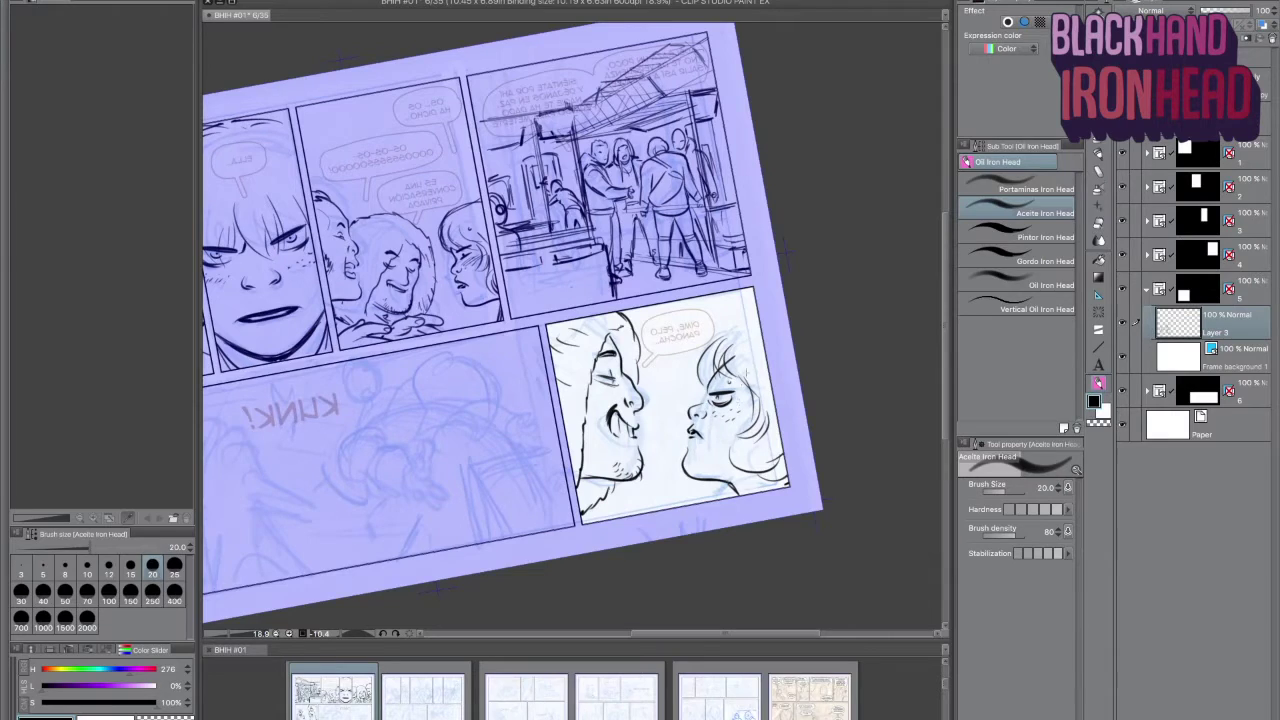
Select the grinning man's inked head in the fifth panel and transform it so it sits slightly farther from the girl's face
key("m")
mouse_move(652, 305)
left_mouse_down()
mouse_move(612, 296)
mouse_move(640, 291)
mouse_move(600, 345)
left_mouse_up()
key("ctrl+t")
key("Return")
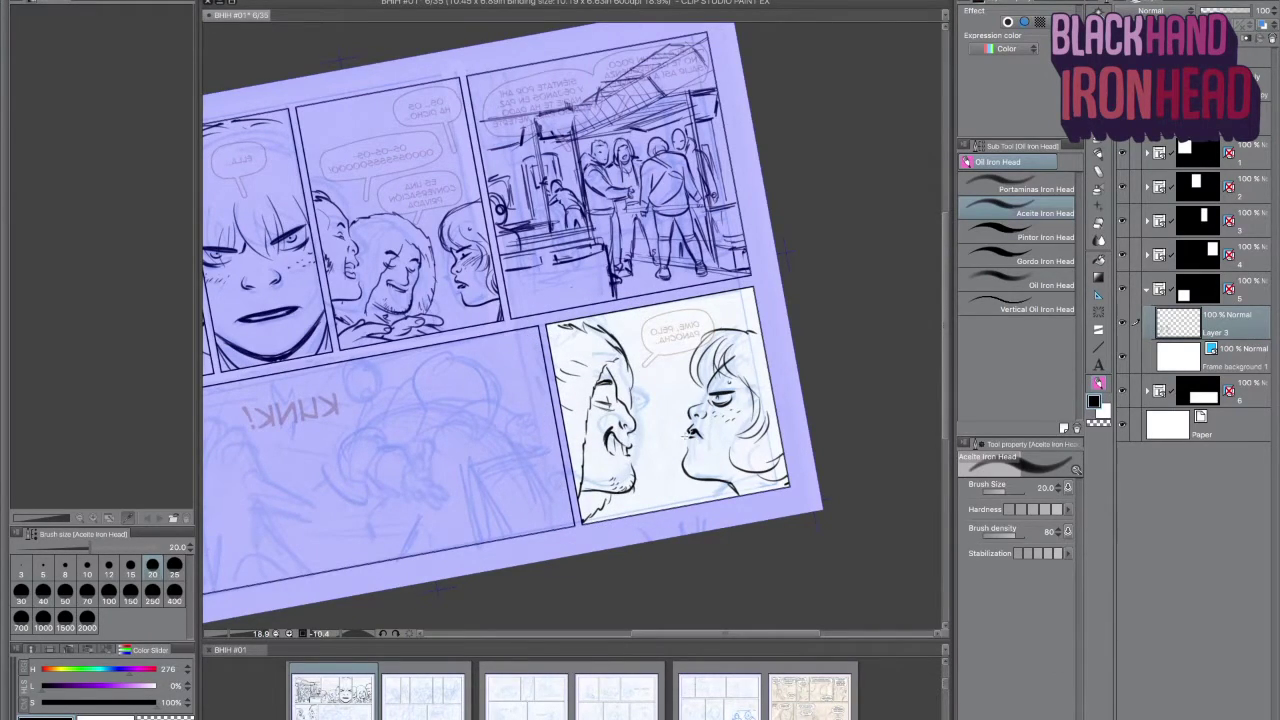
Ink the foreground figure's hand, sleeve cuff and rounded upper arm on a layer in the sixth panel
key("comma")
key("period")
left_click_drag(618, 574, 799, 546)
key("h")
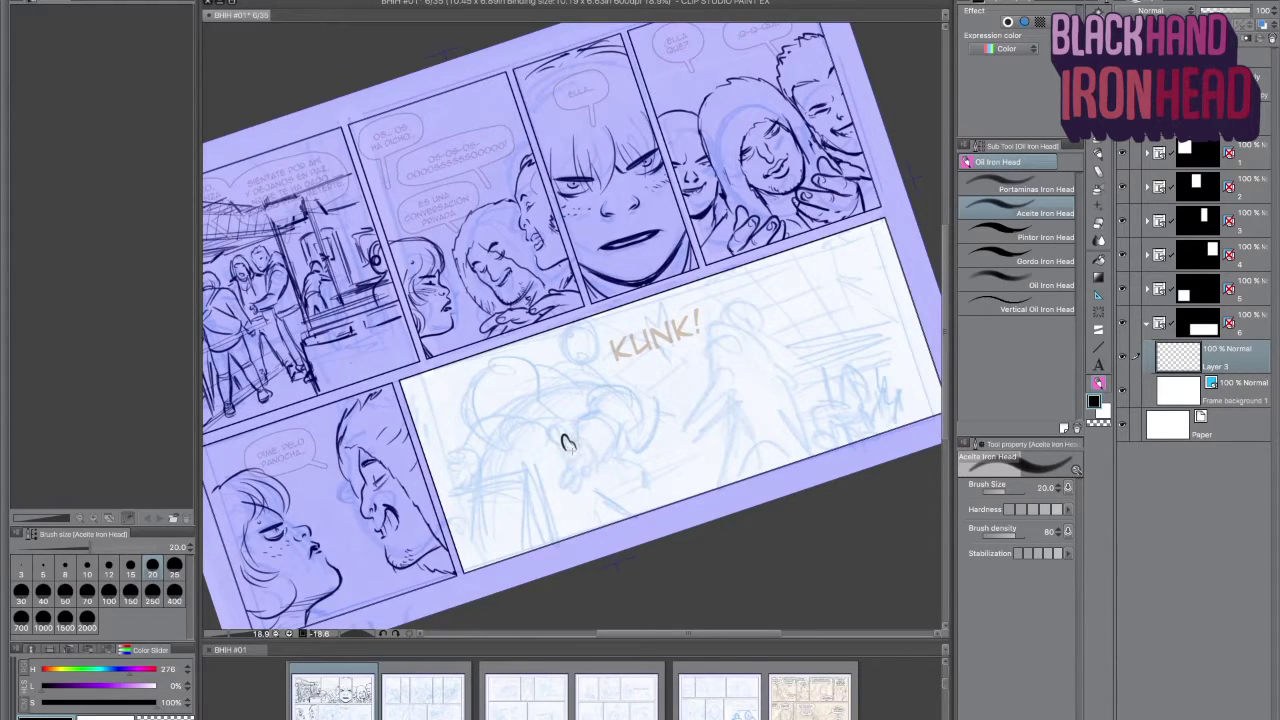
left_click_drag(558, 442, 703, 417)
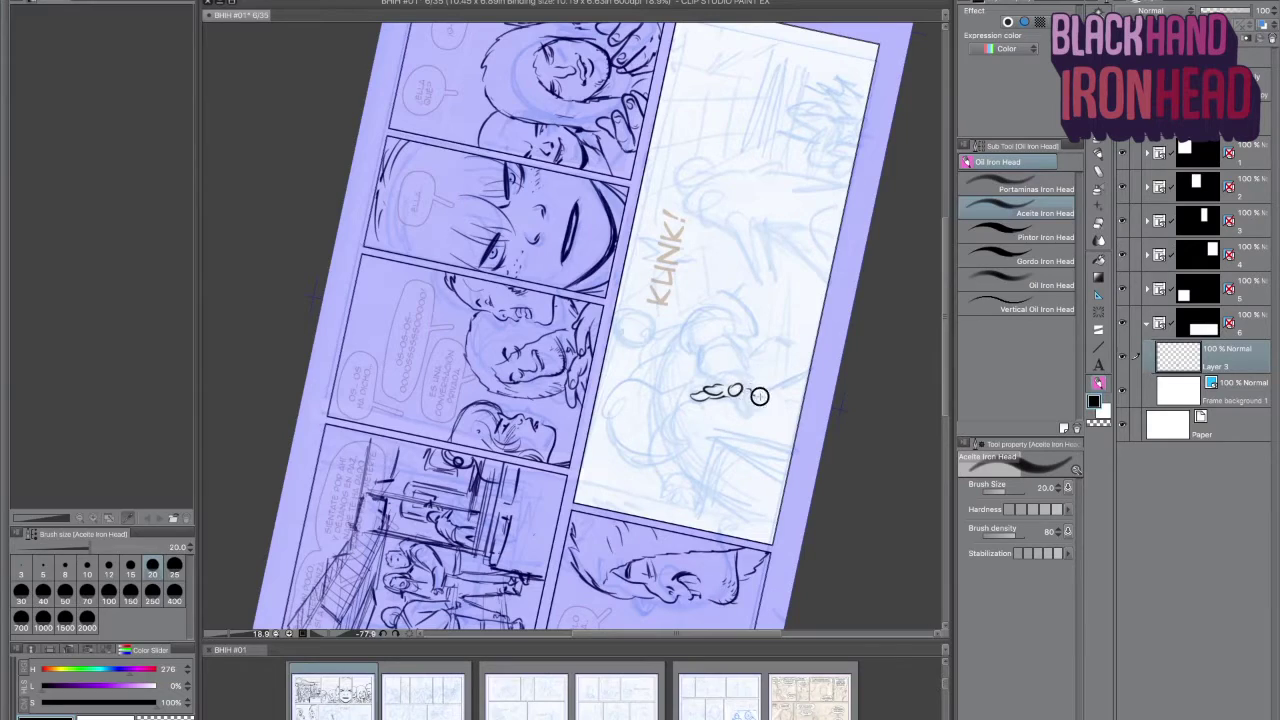
mouse_move(742, 396)
left_mouse_down()
mouse_move(722, 394)
mouse_move(752, 380)
mouse_move(760, 394)
mouse_move(681, 533)
left_mouse_up()
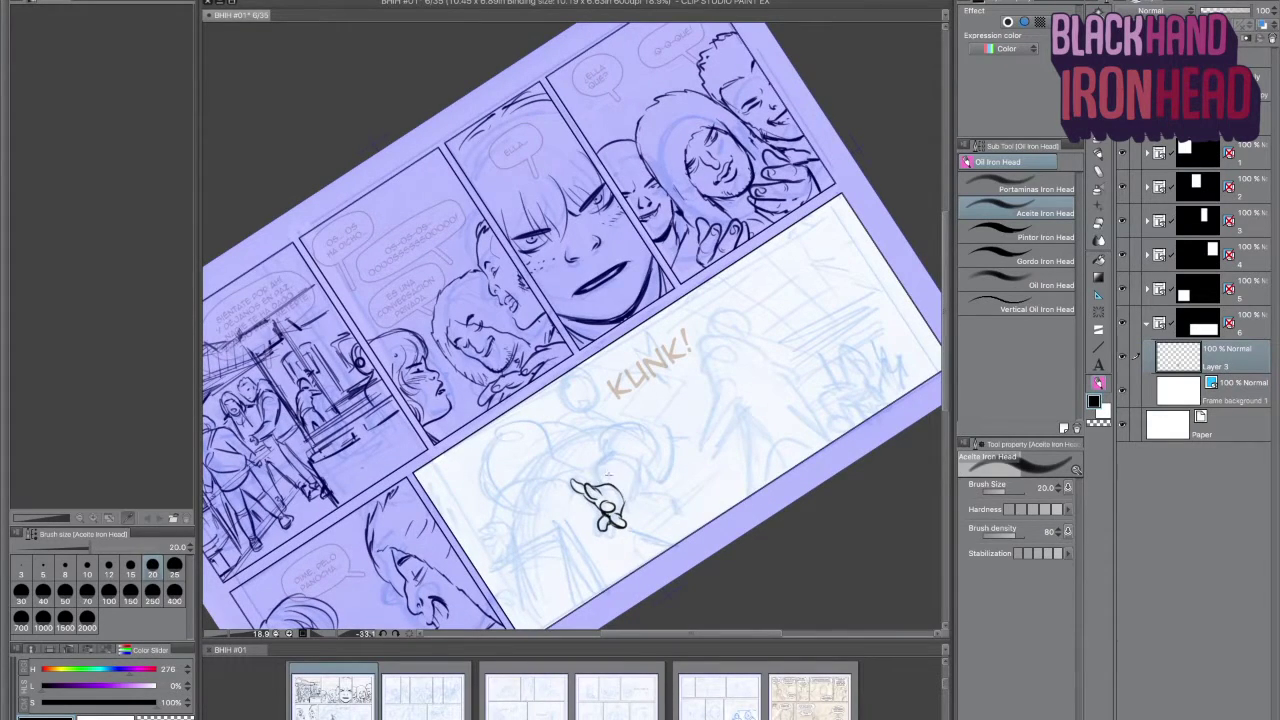
mouse_move(590, 480)
left_mouse_down()
mouse_move(619, 449)
mouse_move(635, 505)
left_mouse_up()
mouse_move(592, 455)
left_mouse_down()
mouse_move(634, 424)
mouse_move(655, 478)
left_mouse_up()
left_click_drag(784, 539, 800, 357)
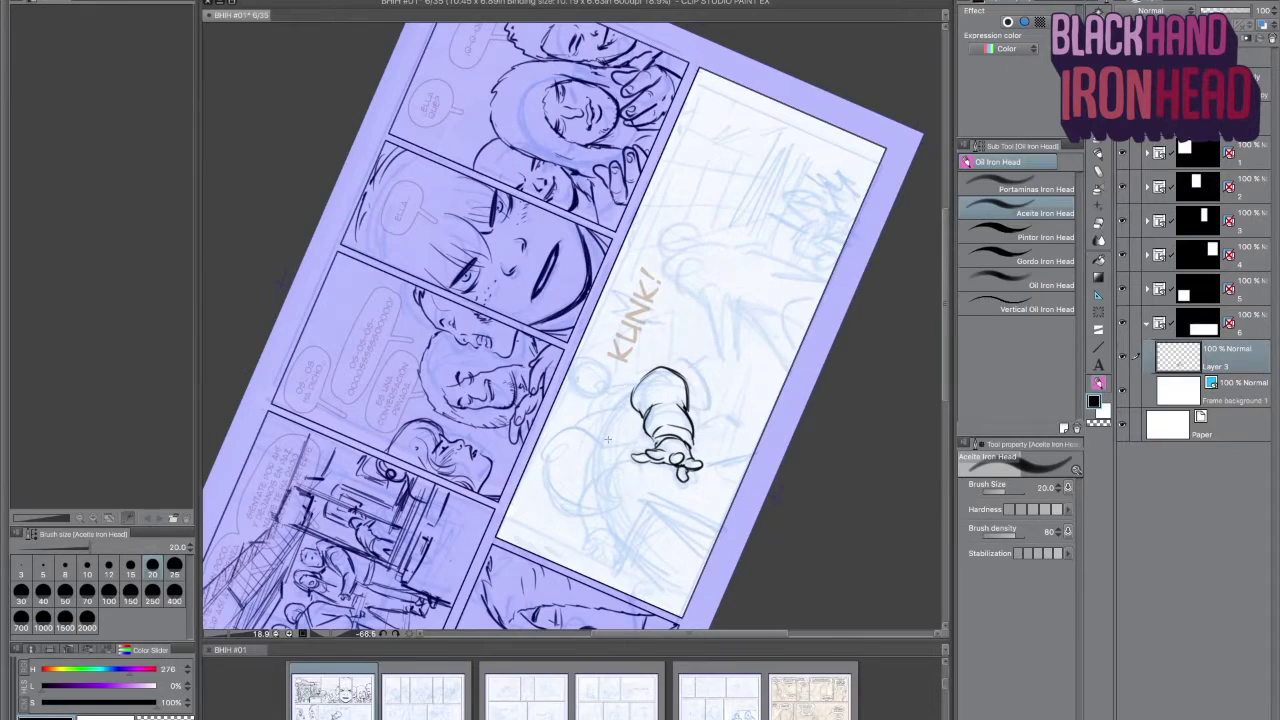
Ink the figure's lowered hooded head beside the arm, and the shoulder line joining the two
mouse_move(592, 472)
left_mouse_down()
mouse_move(615, 410)
mouse_move(600, 476)
mouse_move(700, 520)
left_mouse_up()
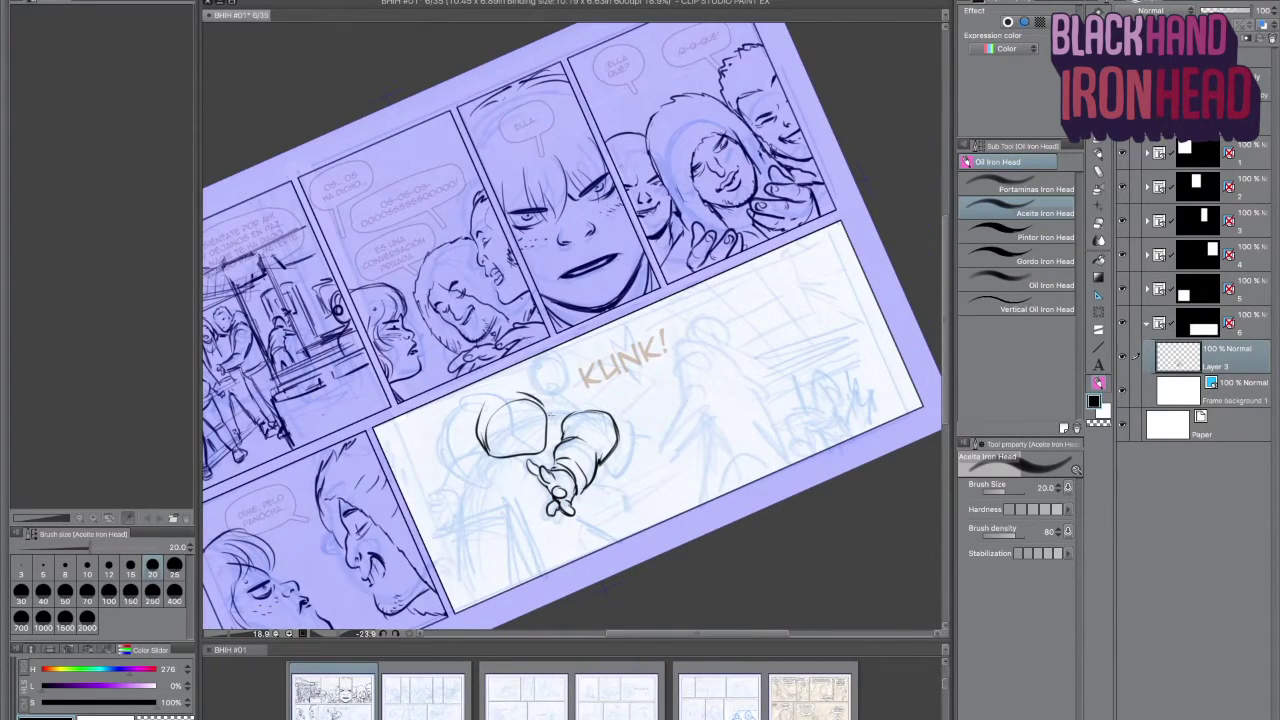
left_click_drag(762, 554, 773, 325)
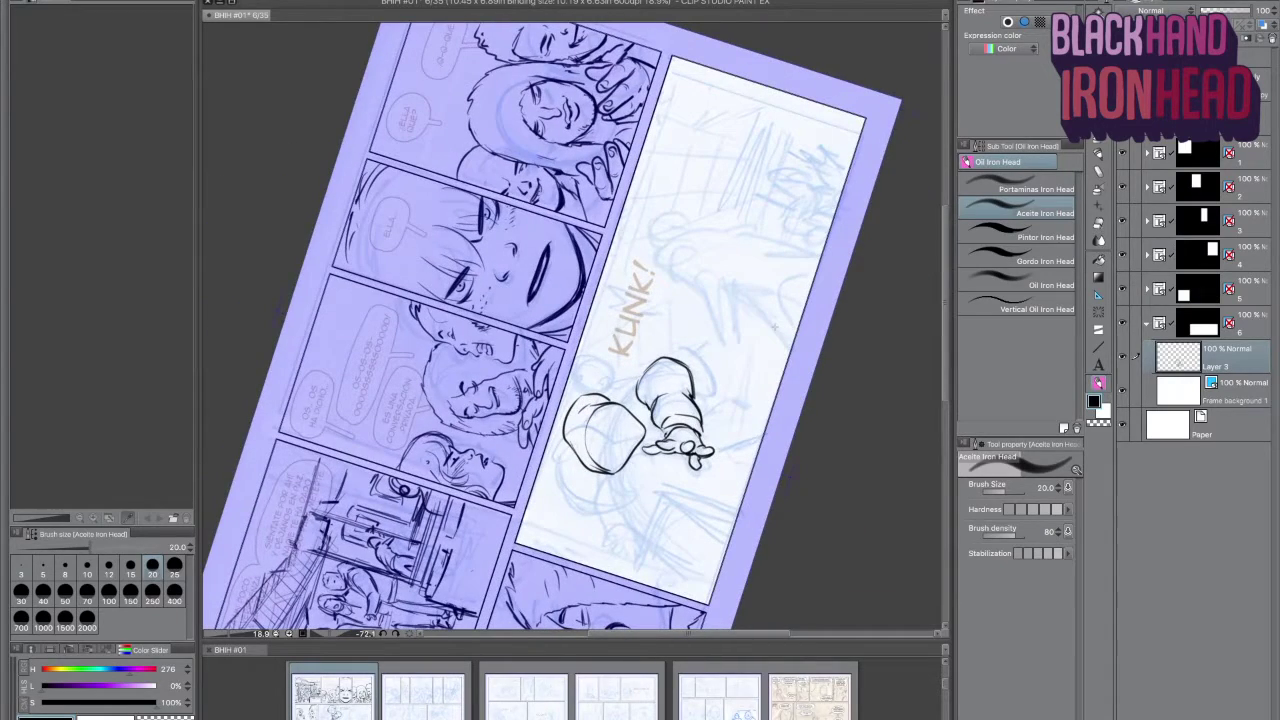
left_click_drag(790, 480, 812, 420)
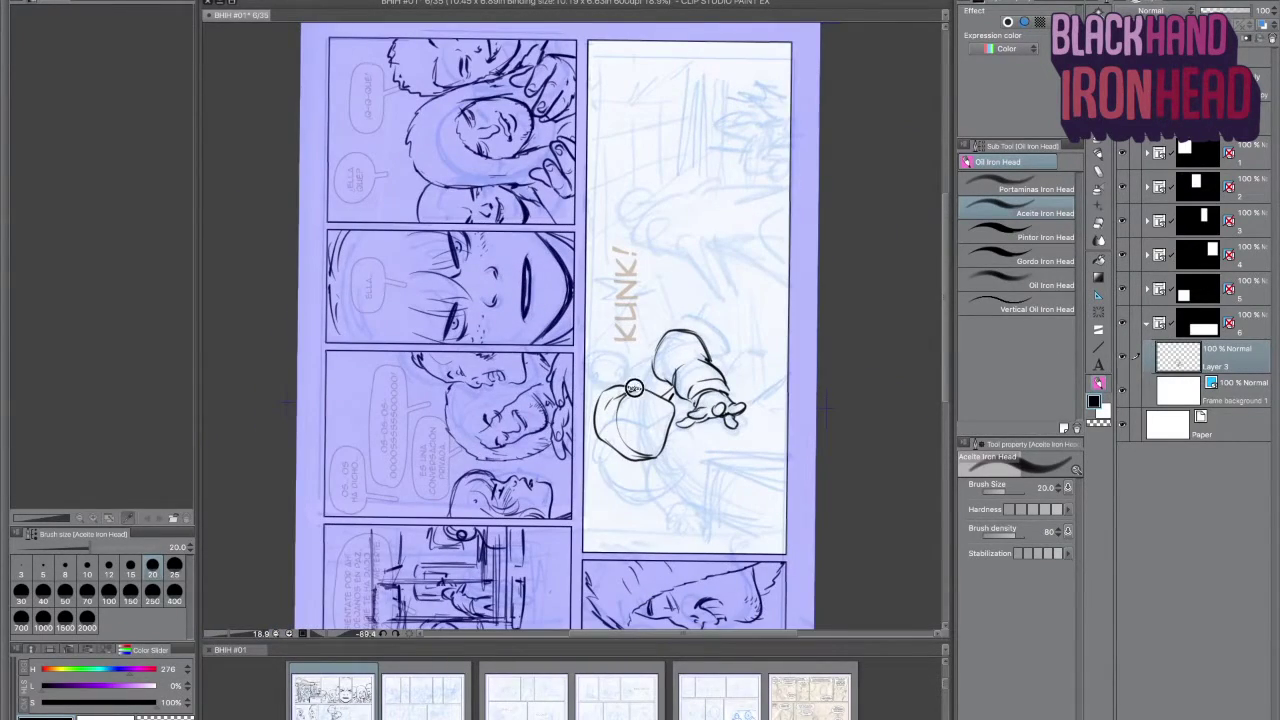
left_click_drag(828, 516, 701, 296)
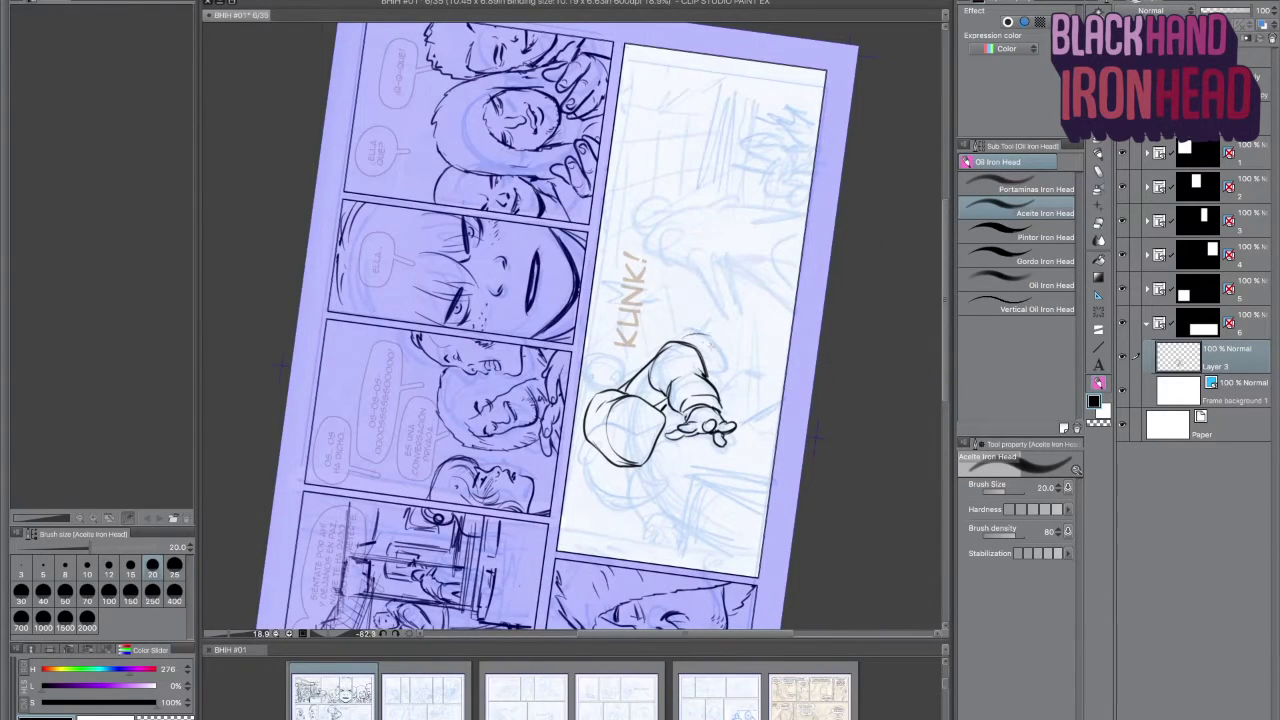
Ink repeated curved strokes around the hooded figure's bent elbow
left_click_drag(720, 372, 762, 374)
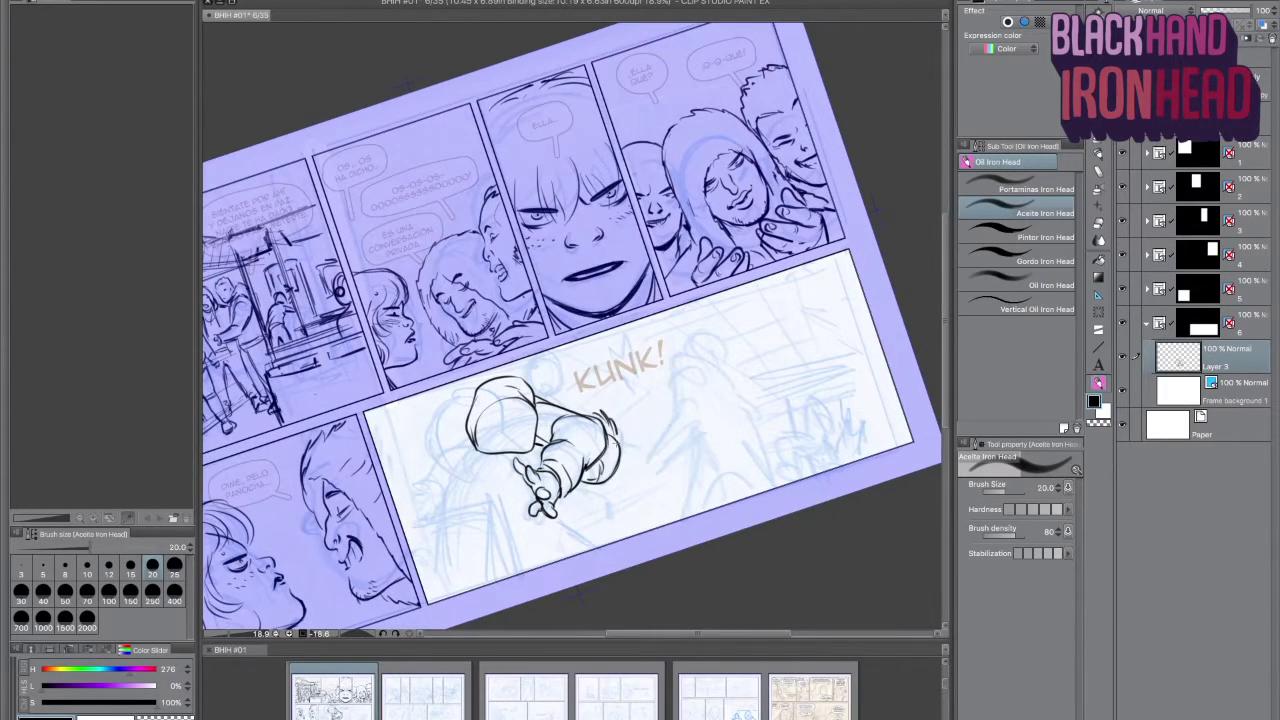
left_click_drag(620, 460, 610, 480)
left_click_drag(776, 428, 810, 505)
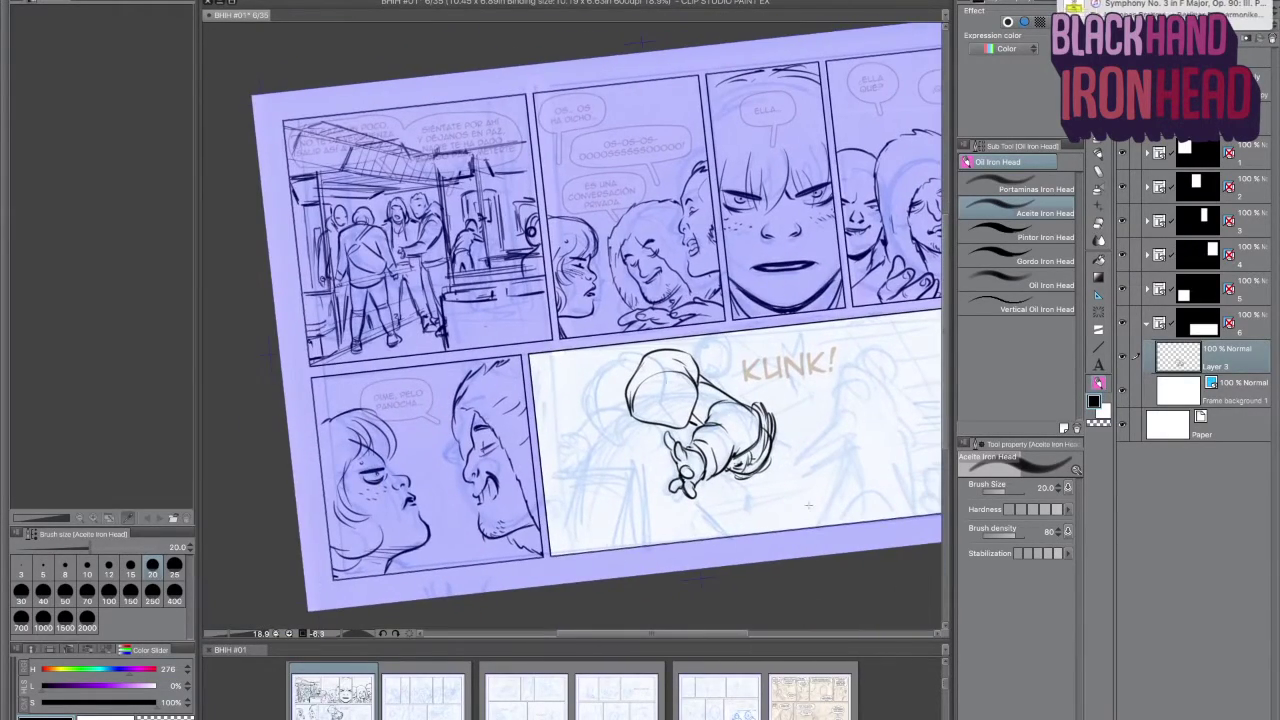
Ink the hooded figure's far arm with its spread hand, the lower edge of the jacket and a first leg line
mouse_move(579, 433)
left_mouse_down()
mouse_move(615, 419)
mouse_move(614, 402)
mouse_move(587, 436)
mouse_move(629, 421)
mouse_move(685, 432)
mouse_move(591, 450)
left_mouse_up()
key("e")
left_click_drag(622, 407, 580, 430)
key("e")
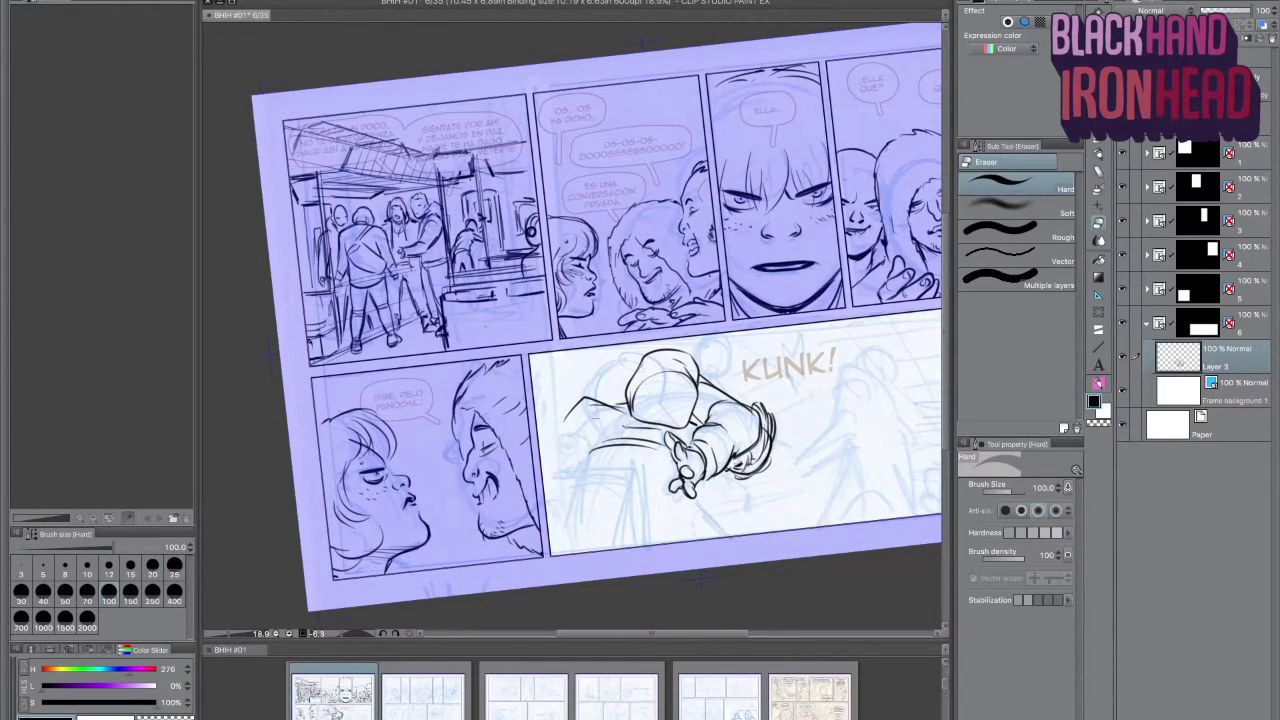
left_click(1098, 381)
left_click_drag(598, 441, 580, 466)
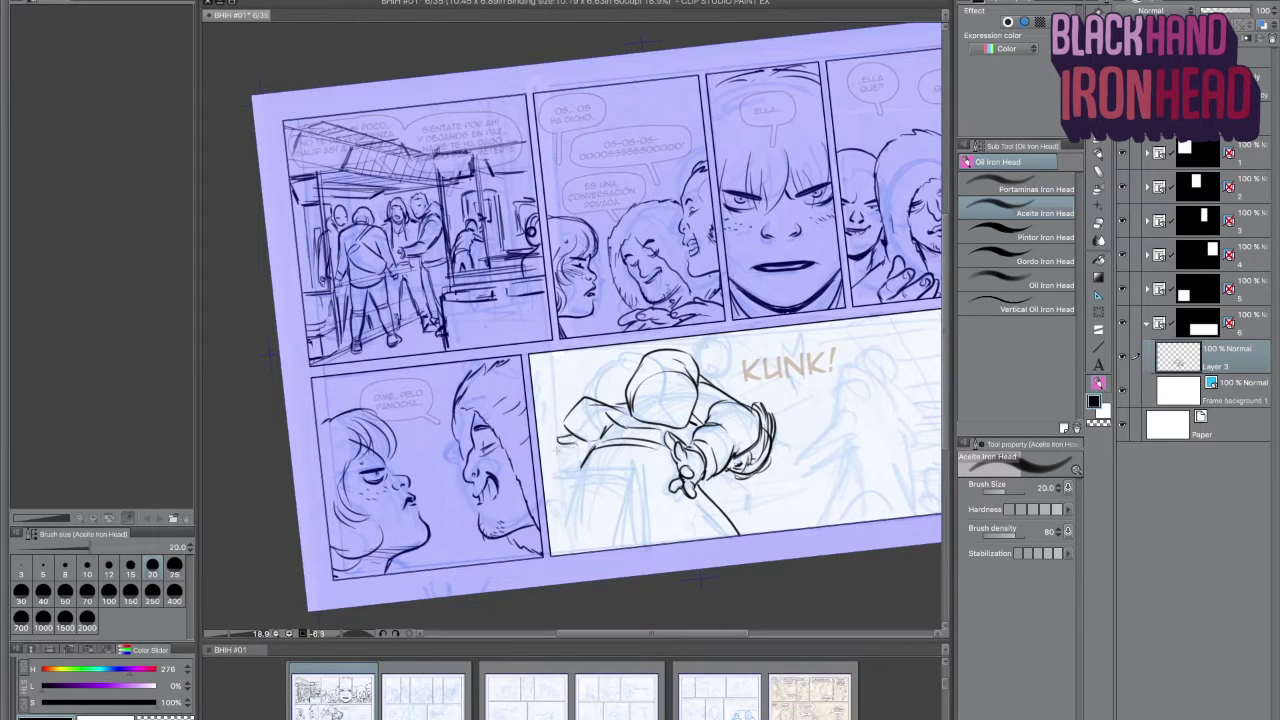
key("ctrl+z")
mouse_move(564, 449)
left_mouse_down()
mouse_move(550, 441)
mouse_move(584, 458)
left_mouse_up()
Ink a spiky impact burst over the KLINK! lettering with a curved motion line sweeping down towards the elbow
left_click_drag(772, 385, 803, 366)
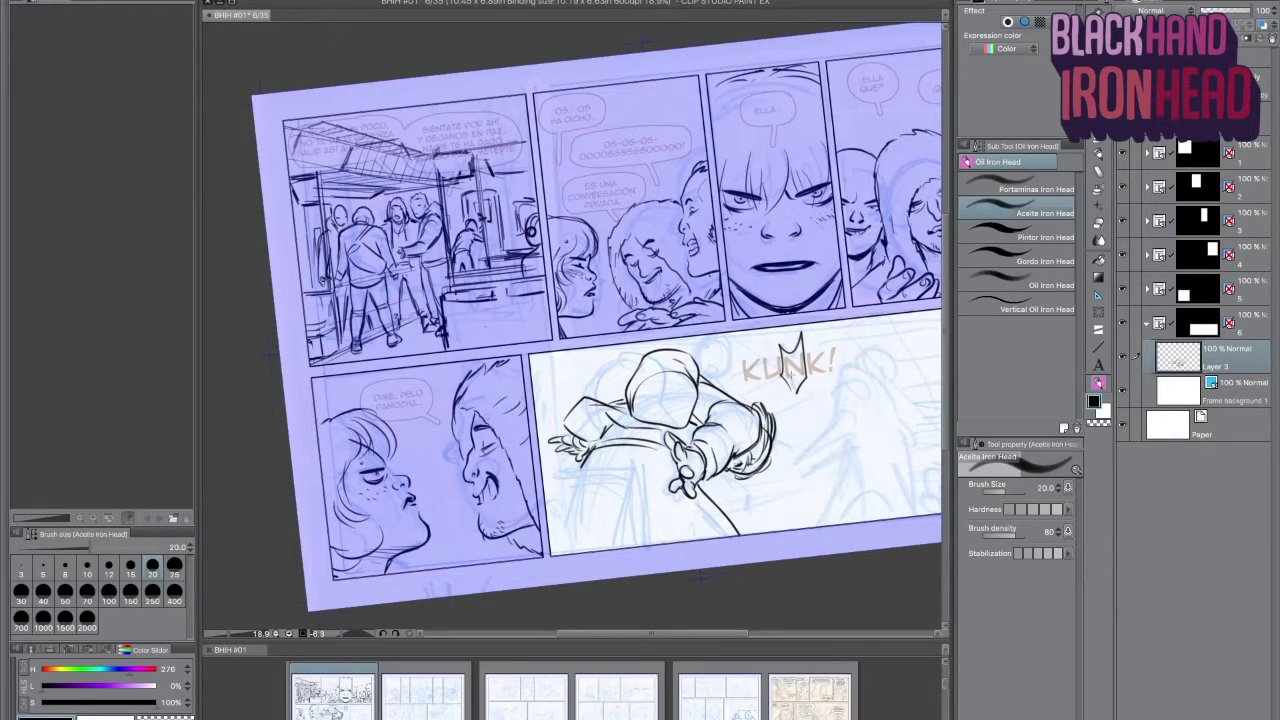
left_click_drag(756, 352, 779, 339)
mouse_move(800, 398)
left_mouse_down()
mouse_move(746, 597)
mouse_move(814, 591)
mouse_move(855, 545)
left_mouse_up()
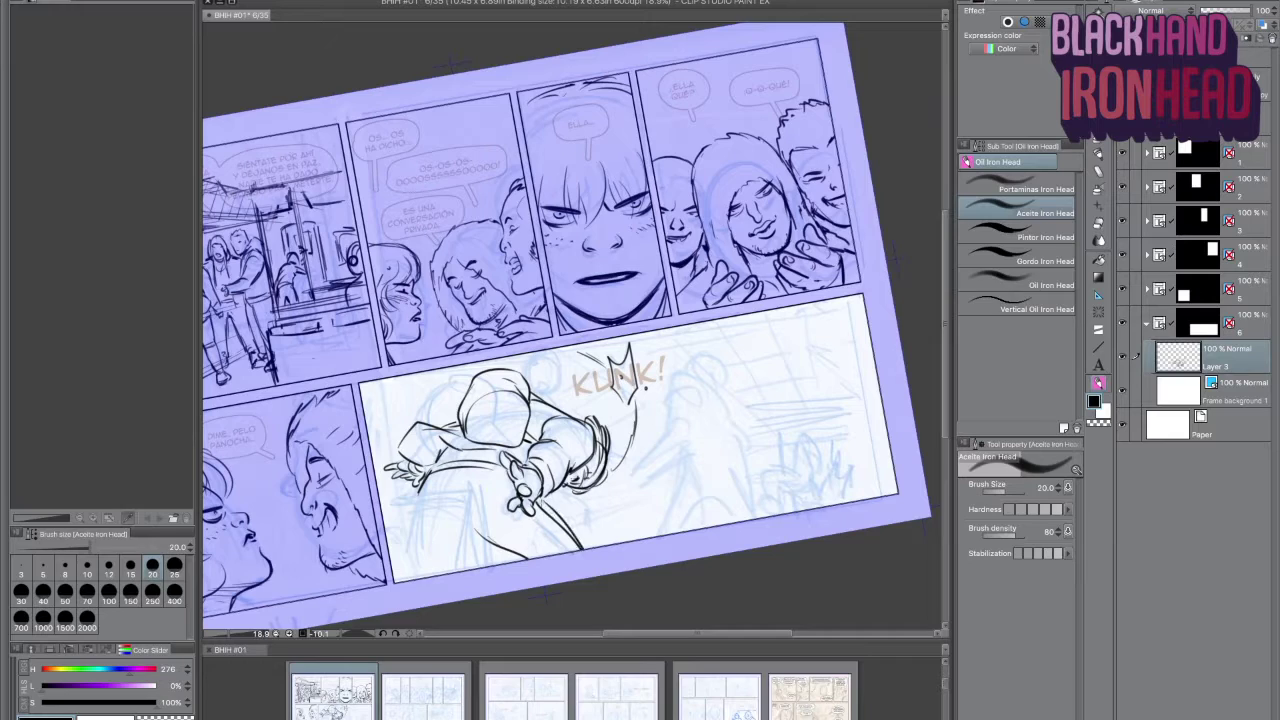
mouse_move(560, 525)
left_mouse_down()
mouse_move(843, 543)
mouse_move(900, 510)
left_mouse_up()
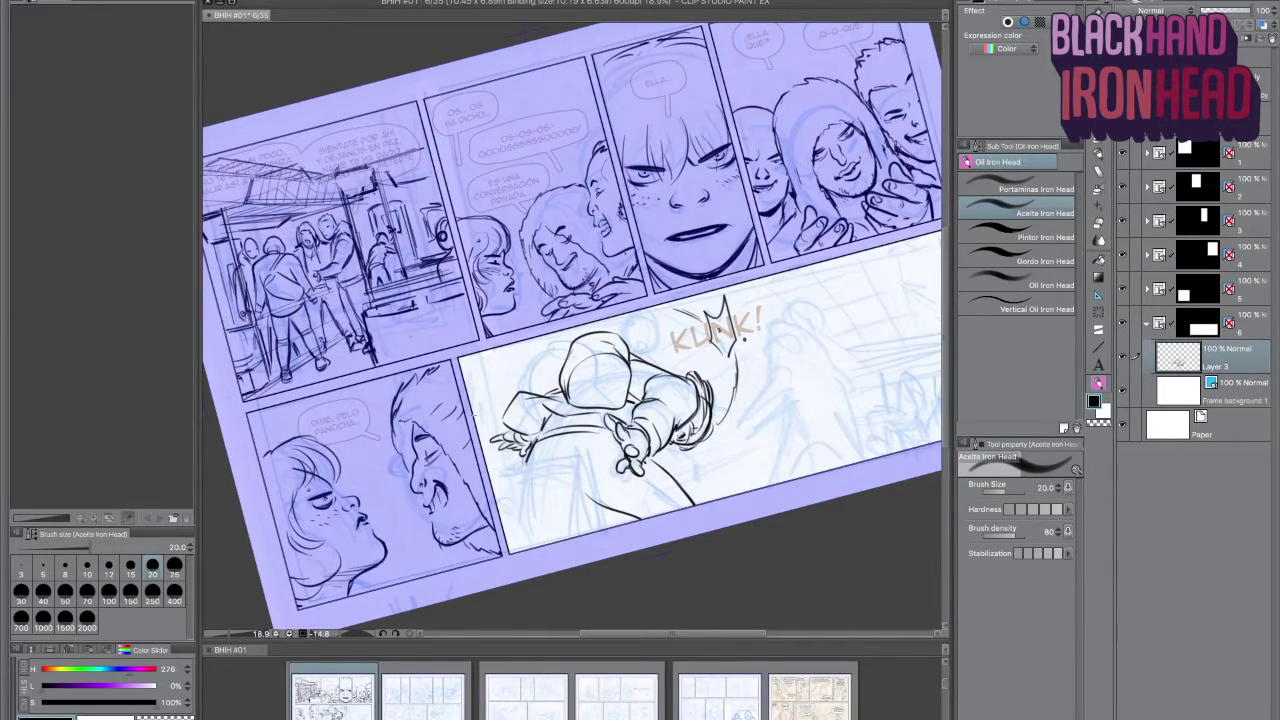
mouse_move(817, 557)
left_mouse_down()
mouse_move(783, 594)
mouse_move(797, 570)
mouse_move(557, 551)
left_mouse_up()
Ink the hooded figure's spread legs beneath the jacket and add a checkered pattern to both sleeves
left_click_drag(404, 430, 410, 518)
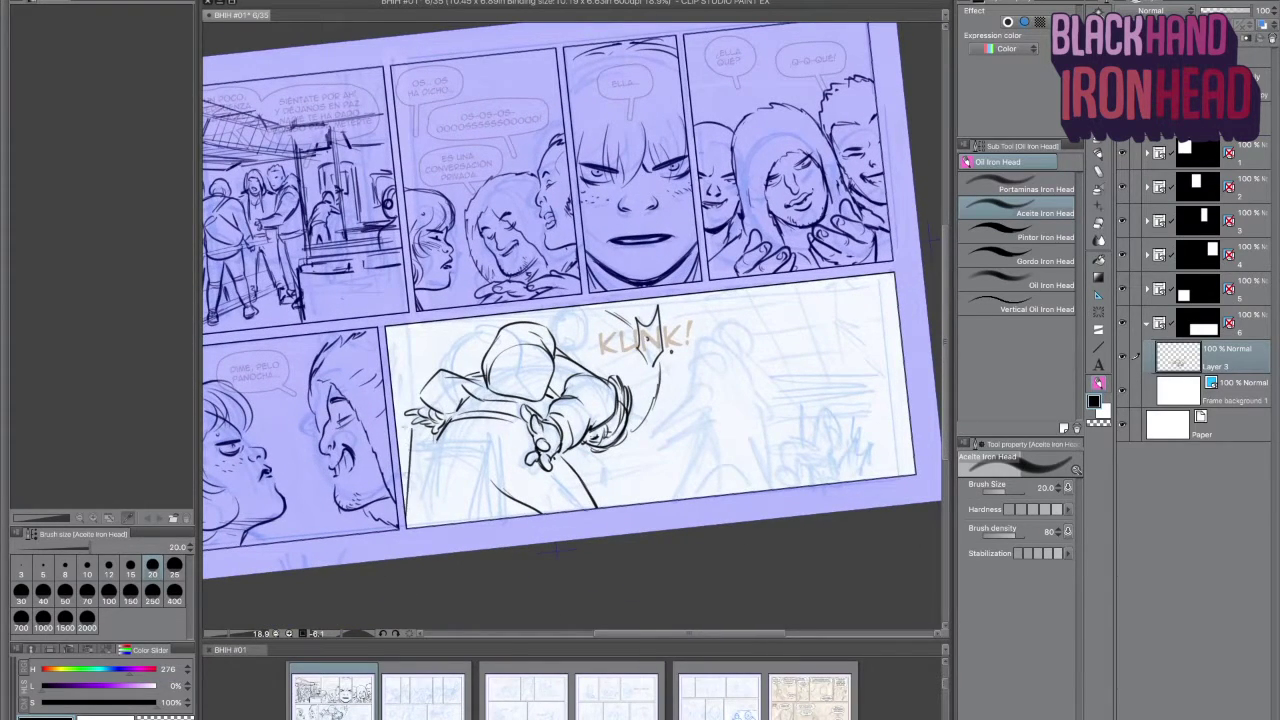
mouse_move(404, 430)
left_mouse_down()
mouse_move(412, 488)
mouse_move(409, 317)
mouse_move(413, 476)
left_mouse_up()
key("ctrl+z")
key("ctrl+z")
key("ctrl+z")
key("ctrl+z")
left_click_drag(446, 472, 468, 492)
key("ctrl+z")
left_click_drag(420, 432, 460, 484)
key("ctrl+z")
mouse_move(446, 432)
left_mouse_down()
mouse_move(404, 495)
mouse_move(484, 484)
left_mouse_up()
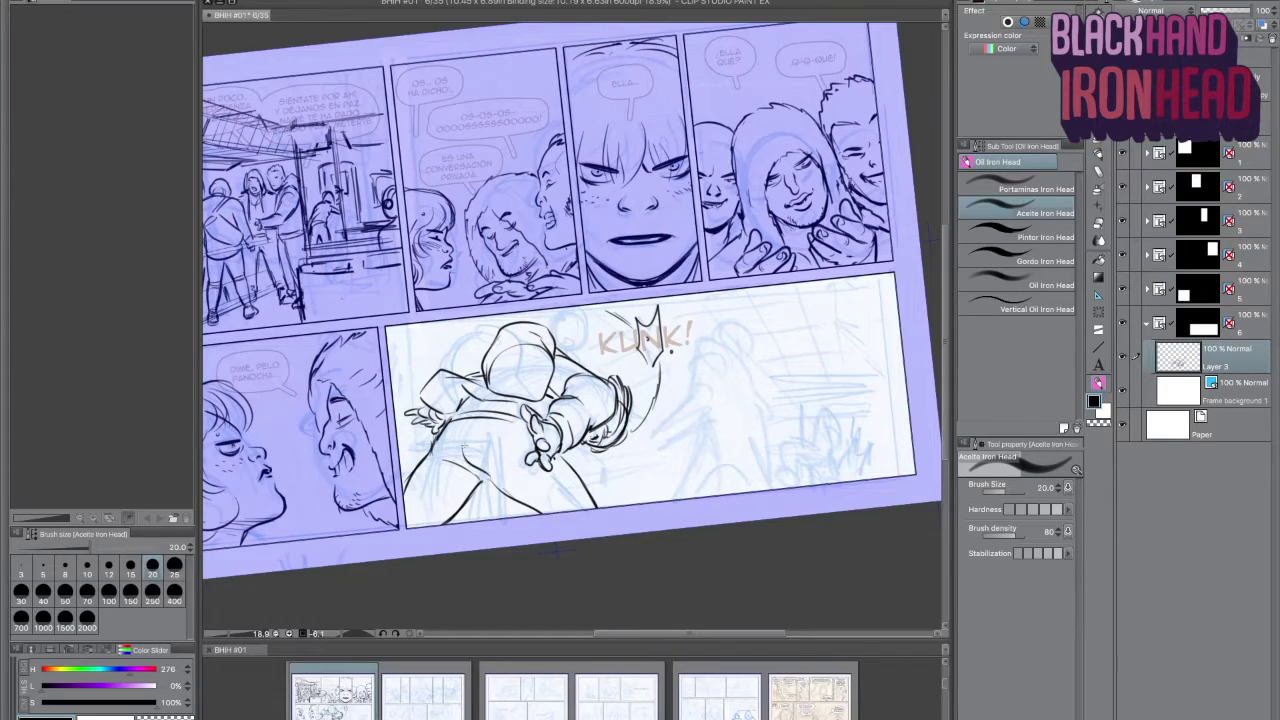
mouse_move(566, 392)
left_mouse_down()
mouse_move(610, 418)
mouse_move(566, 442)
left_mouse_up()
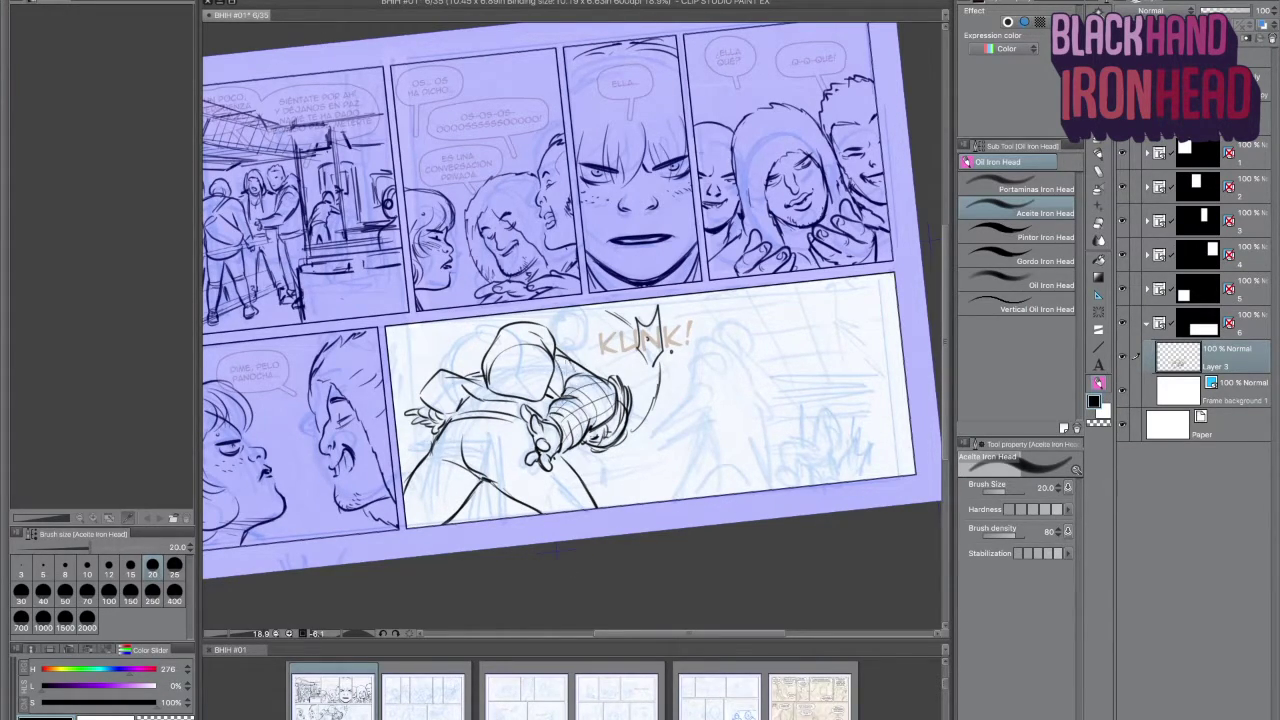
left_click_drag(429, 395, 470, 372)
Add a layer beneath the hooded figure's lines and ink the second figure's leaning torso, reaching arm and jacket hem
left_click(1175, 399)
key("ctrl+shift+n")
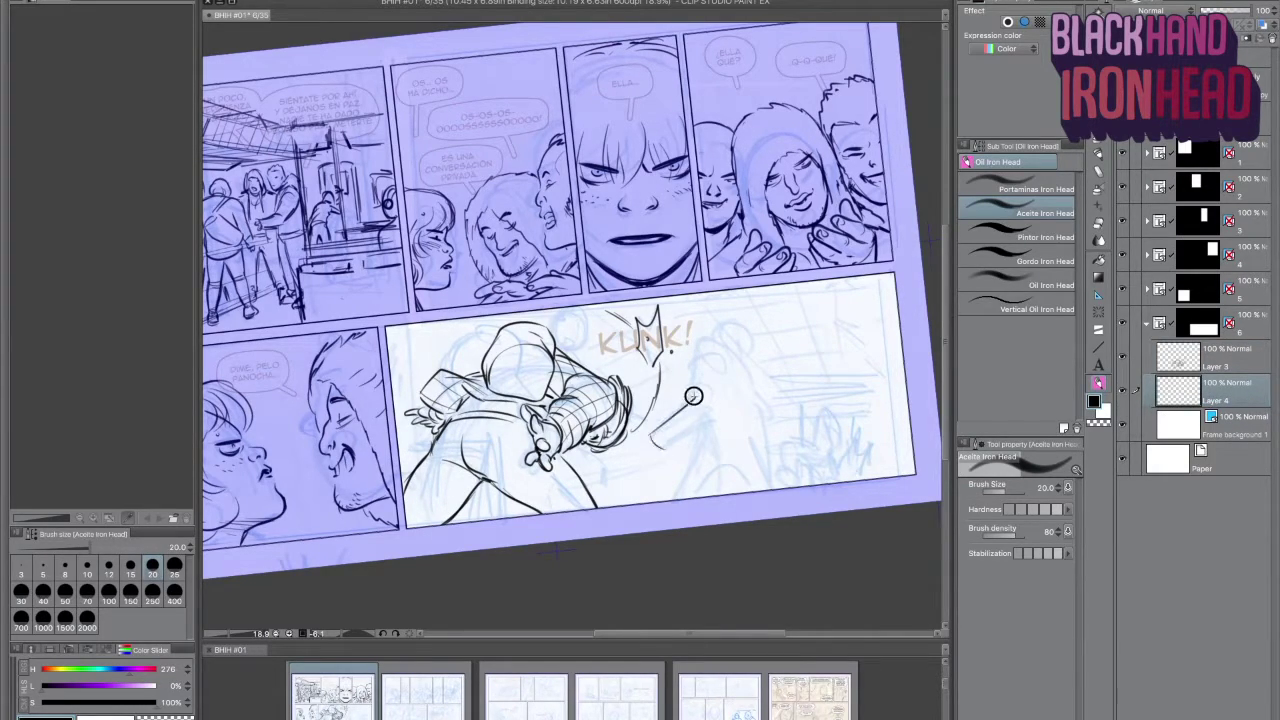
mouse_move(719, 400)
left_mouse_down()
mouse_move(651, 434)
mouse_move(677, 442)
mouse_move(719, 418)
mouse_move(727, 399)
mouse_move(693, 383)
mouse_move(698, 346)
mouse_move(737, 349)
mouse_move(730, 400)
left_mouse_up()
mouse_move(730, 345)
left_mouse_down()
mouse_move(738, 412)
mouse_move(760, 383)
mouse_move(768, 442)
left_mouse_up()
mouse_move(687, 449)
left_mouse_down()
mouse_move(750, 445)
mouse_move(780, 478)
left_mouse_up()
mouse_move(718, 335)
left_mouse_down()
mouse_move(770, 400)
mouse_move(786, 392)
mouse_move(790, 455)
left_mouse_up()
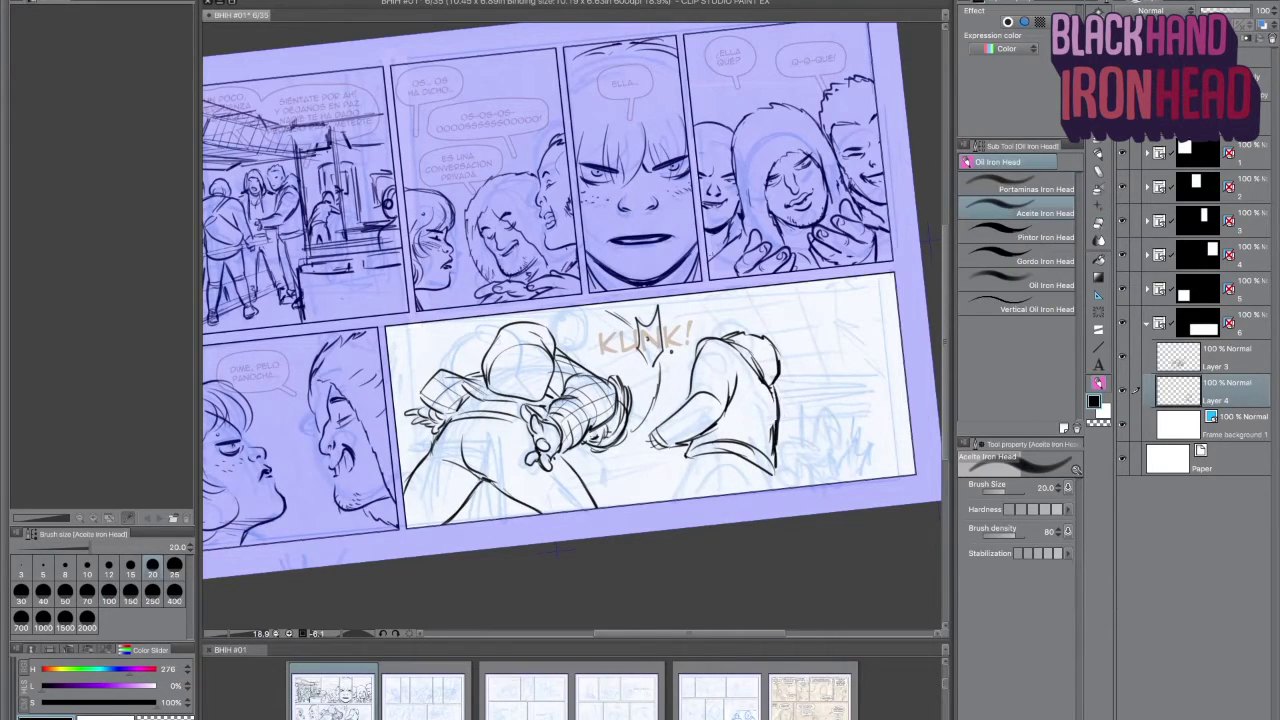
Ink the second figure's spiky hair and the open hand with spread fingers, redoing the finger strokes
mouse_move(712, 332)
left_mouse_down()
mouse_move(730, 306)
mouse_move(757, 330)
left_mouse_up()
mouse_move(648, 436)
left_mouse_down()
mouse_move(620, 452)
mouse_move(640, 476)
left_mouse_up()
left_click_drag(644, 454, 662, 474)
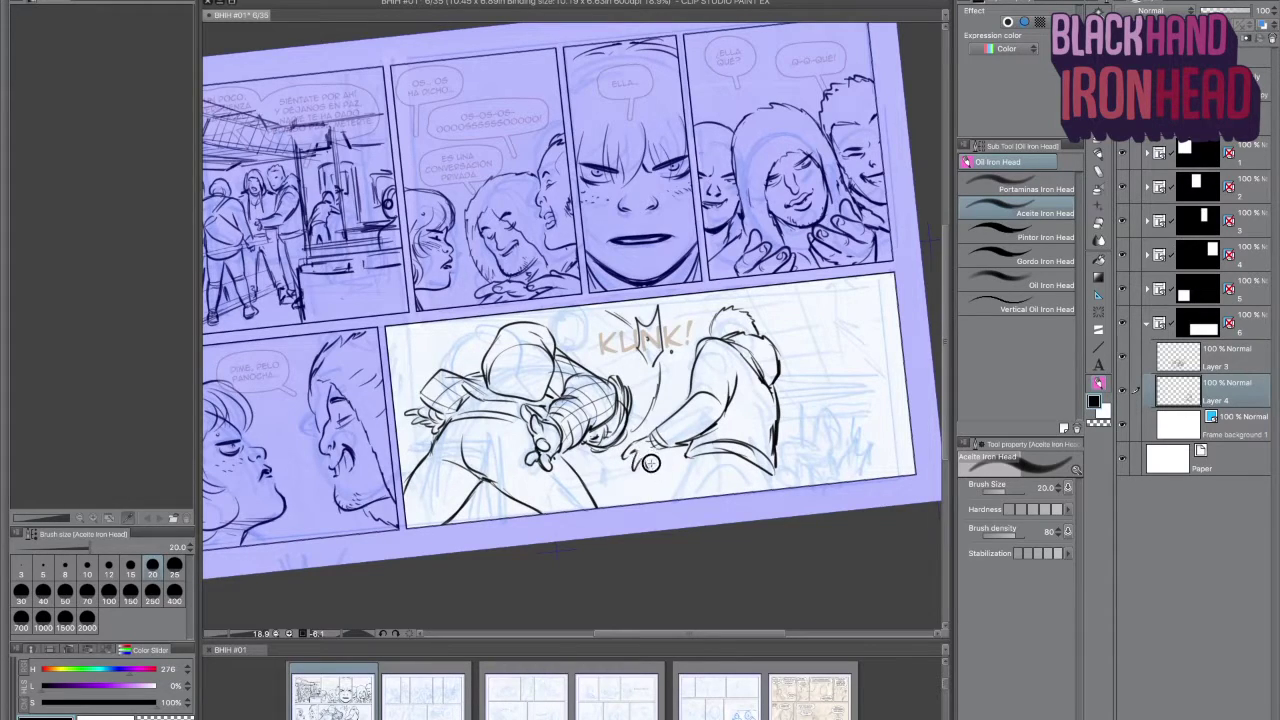
key("ctrl+z")
mouse_move(624, 444)
left_mouse_down()
mouse_move(640, 476)
mouse_move(658, 462)
left_mouse_up()
key("ctrl+z")
key("ctrl+z")
key("ctrl+z")
key("ctrl+z")
Ink the second figure's trailing arm, waistband and upper leg lines below the jacket, undoing stray strokes
mouse_move(776, 386)
left_mouse_down()
mouse_move(800, 454)
mouse_move(768, 490)
left_mouse_up()
key("ctrl+z")
key("ctrl+z")
mouse_move(704, 450)
left_mouse_down()
mouse_move(668, 500)
mouse_move(702, 466)
left_mouse_up()
key("ctrl+z")
key("ctrl+z")
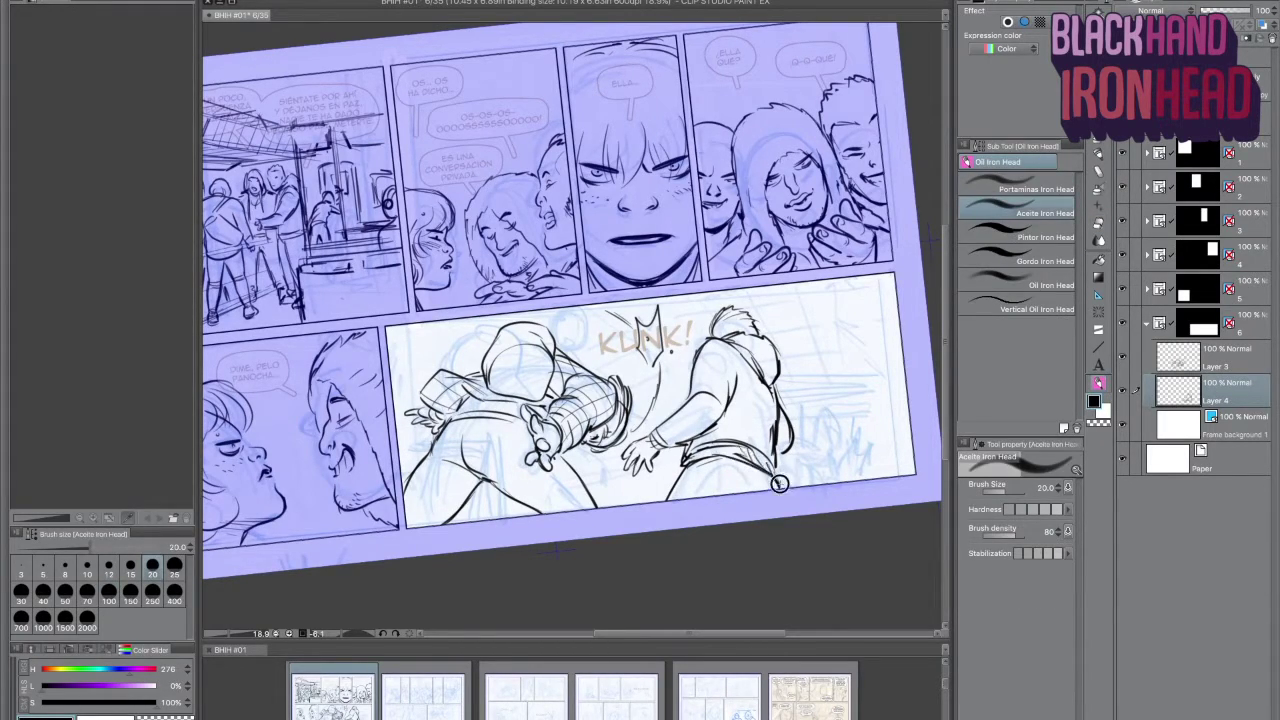